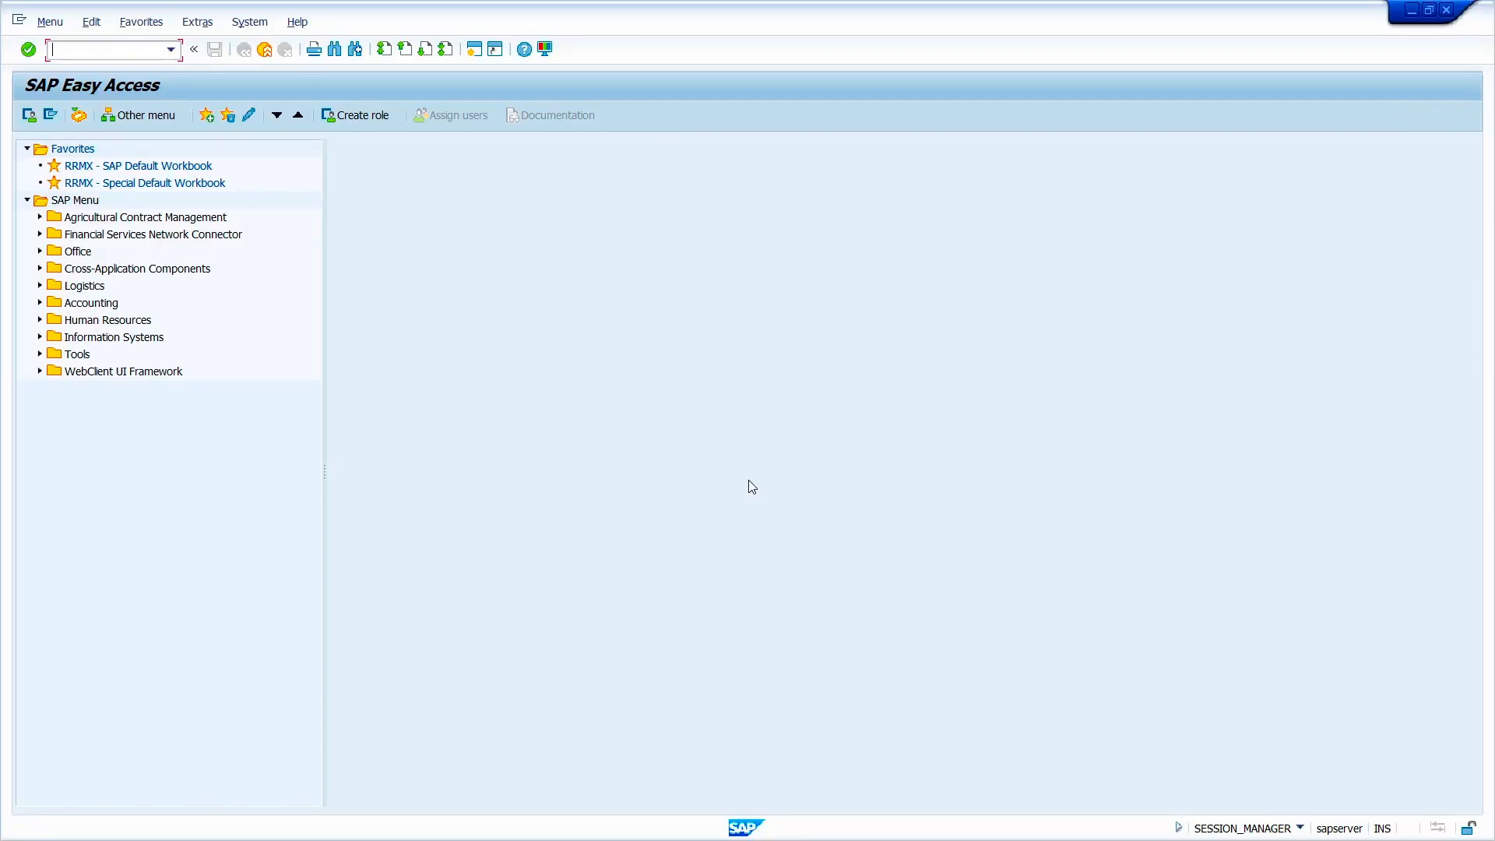
Start transaction ME11 and begin a standard info record for vendor 1000 and purchasing organization 1000, leaving the material empty.
{"action": "type", "text": "me11"}
{"action": "key", "text": "Return"}
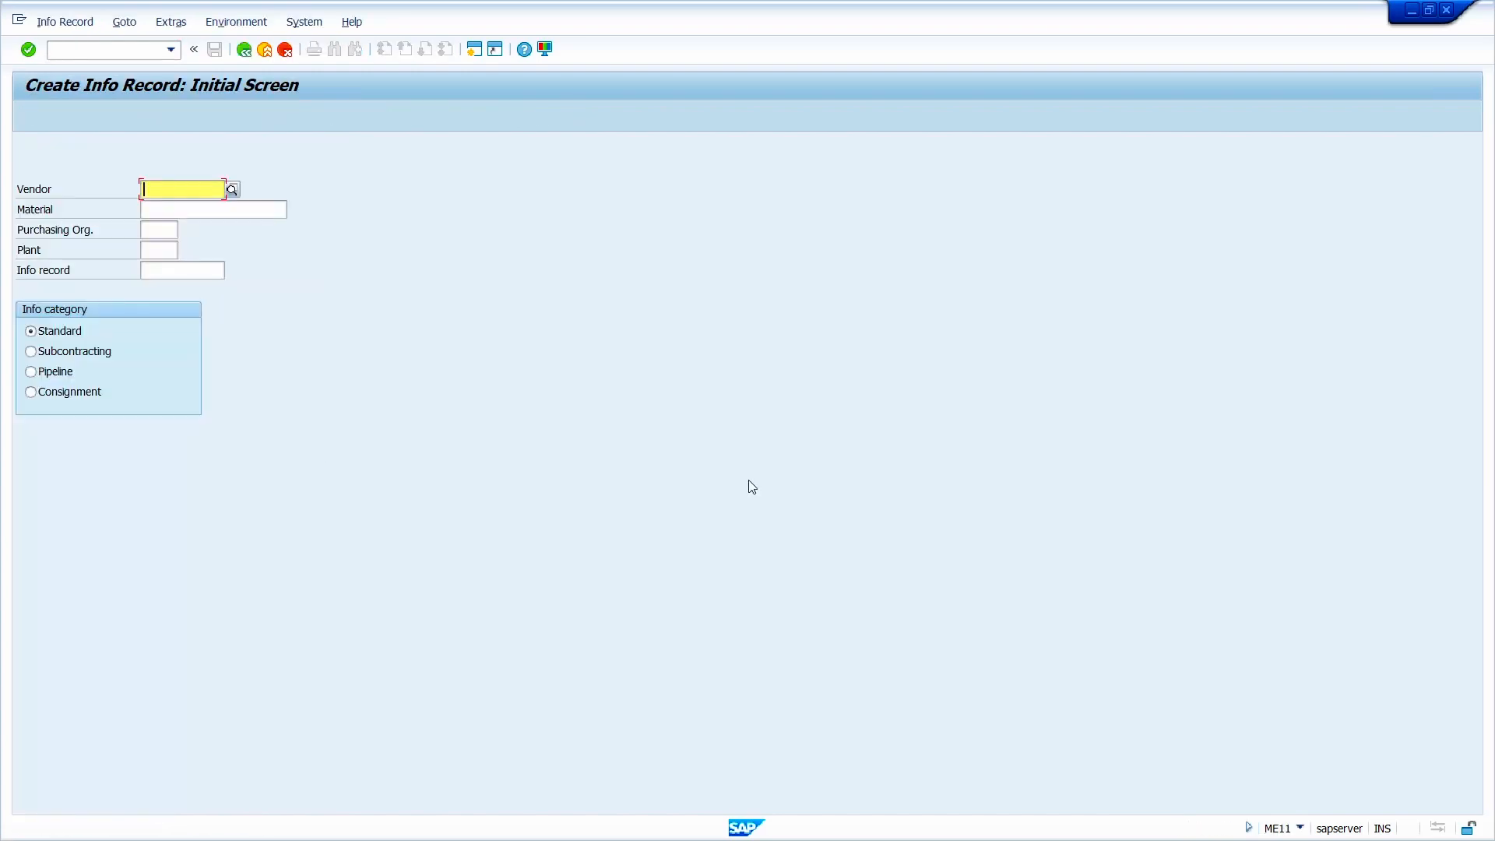
{"action": "type", "text": "1000"}
{"action": "key", "text": "Tab"}
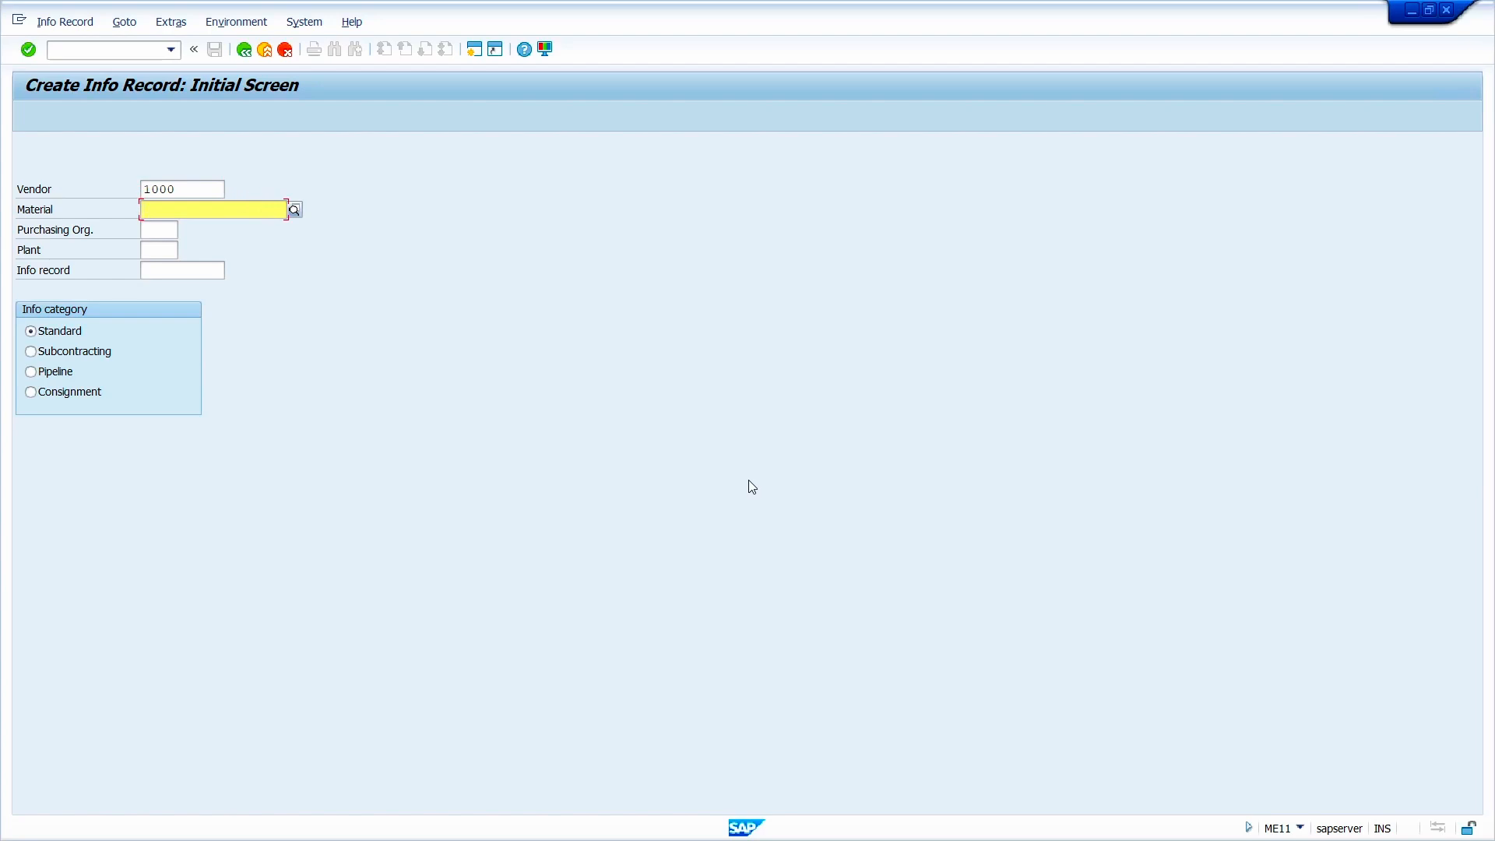
{"action": "key", "text": "Tab"}
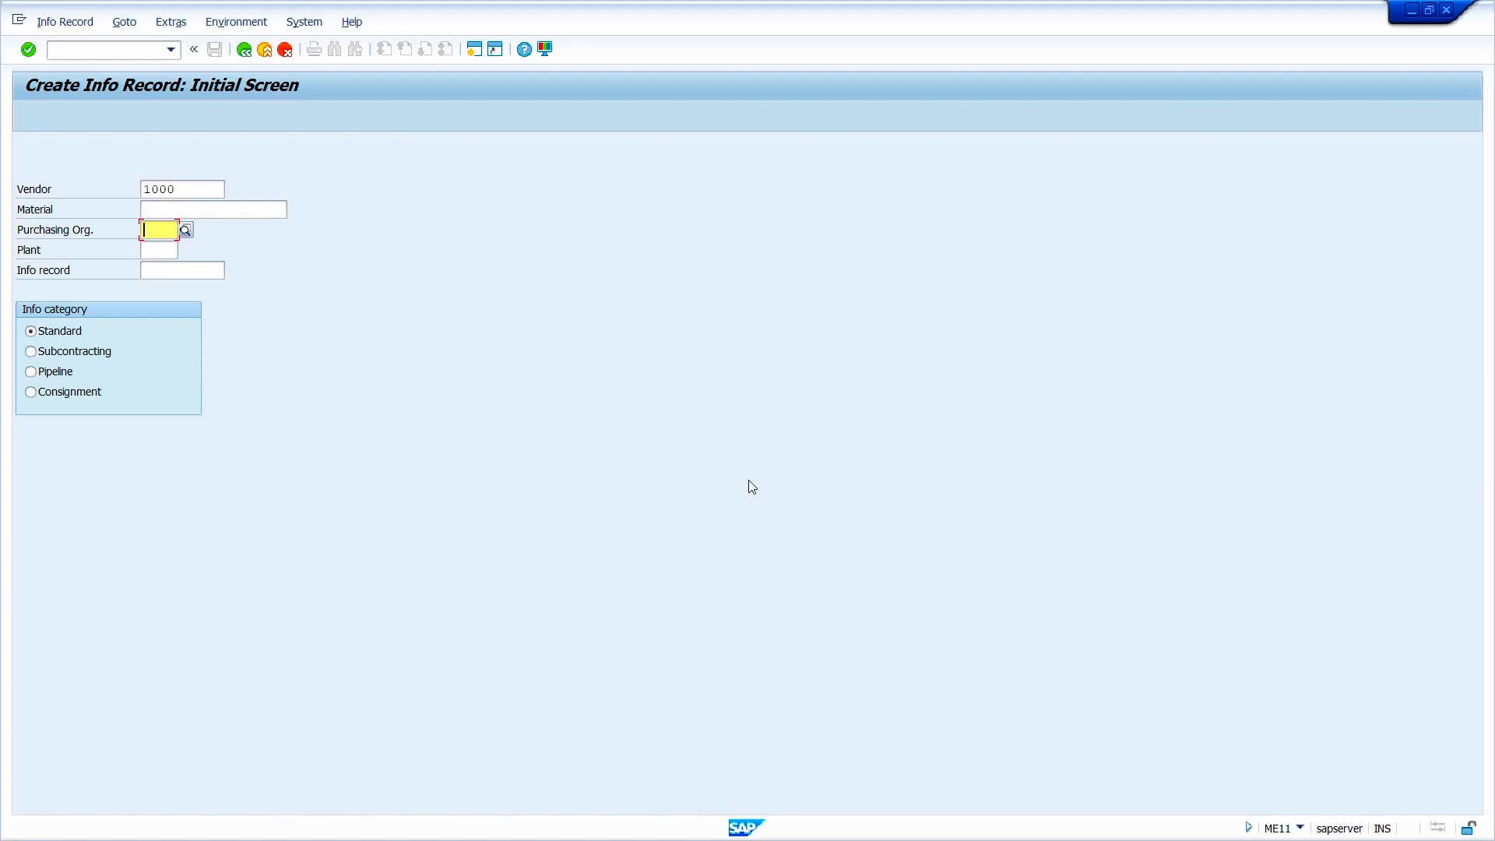
{"action": "type", "text": "1000"}
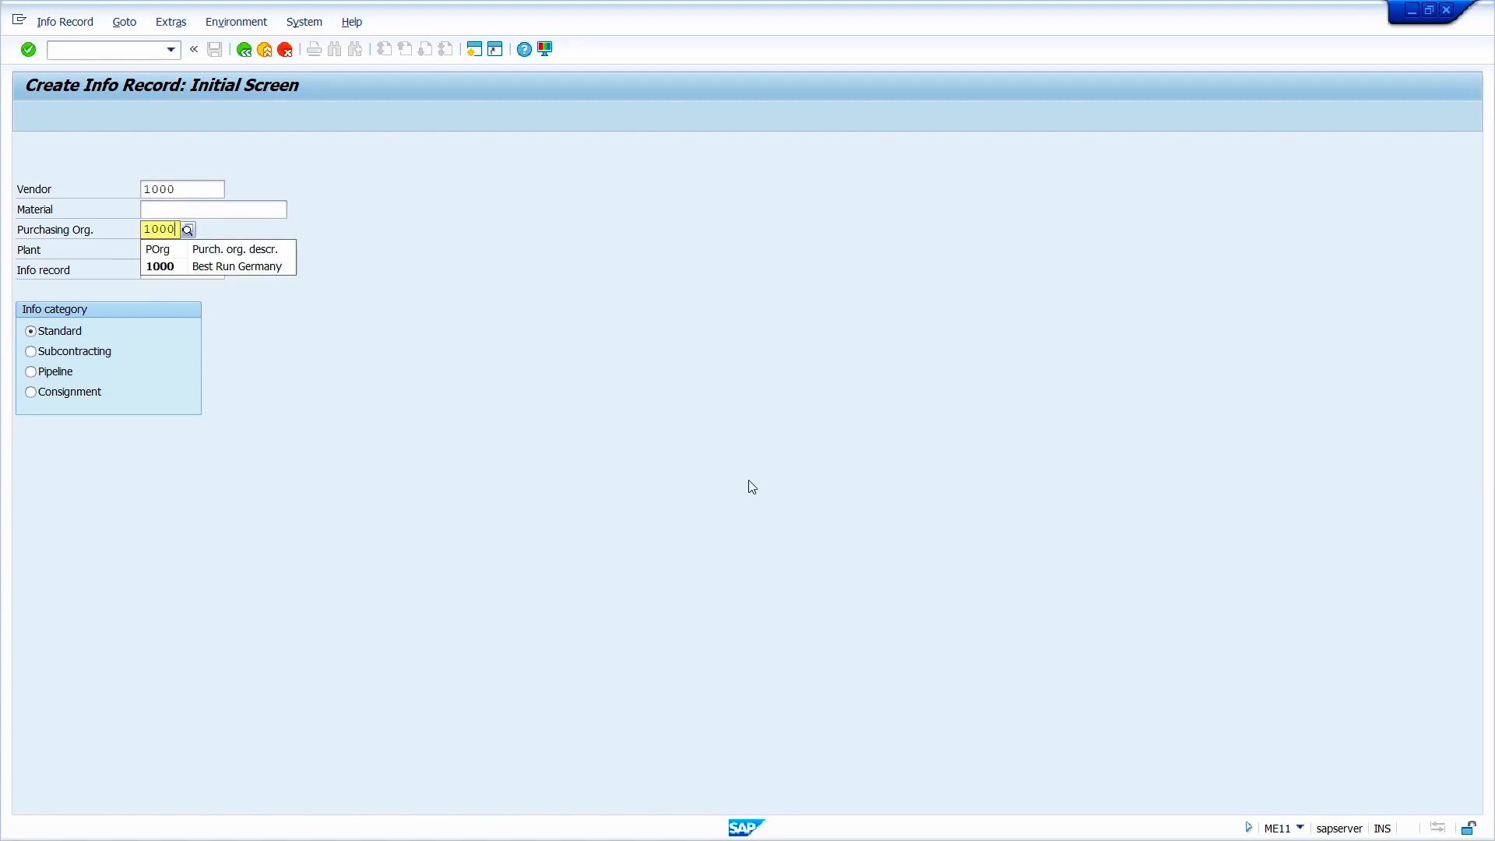
{"action": "key", "text": "Down"}
{"action": "key", "text": "Return"}
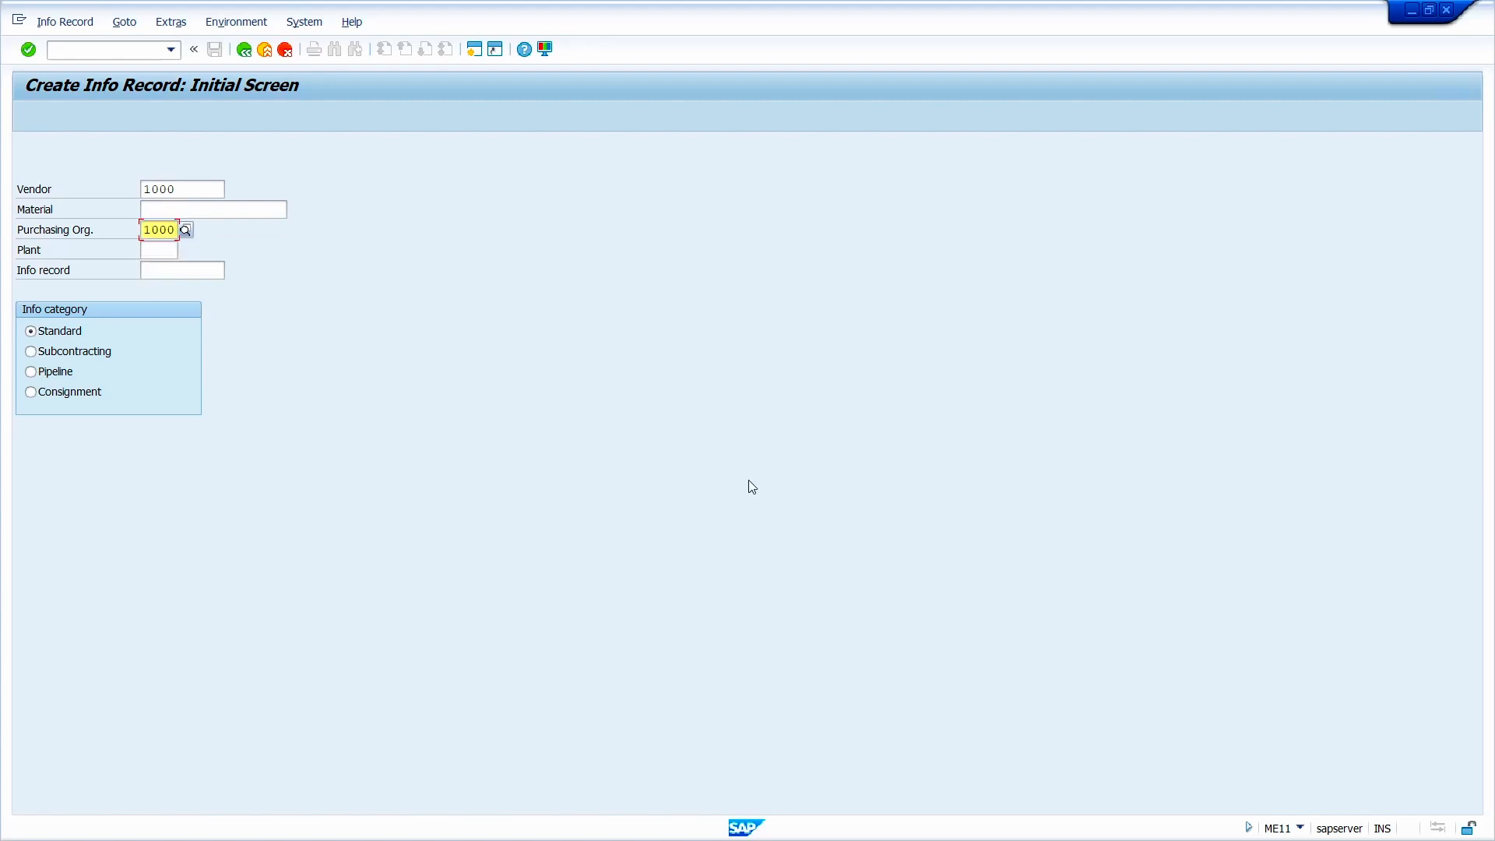
{"action": "key", "text": "Return"}
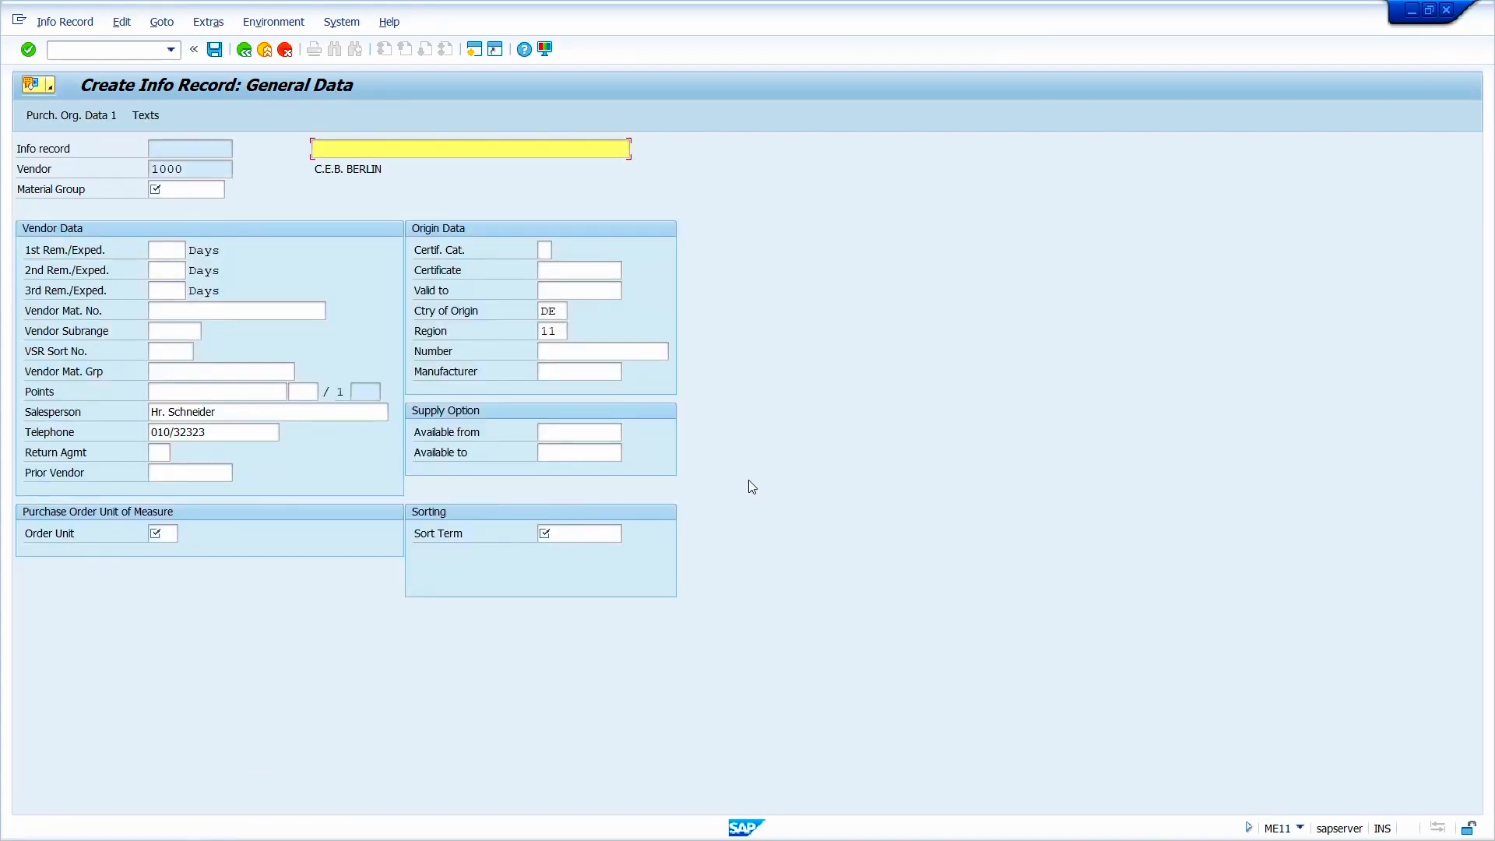
Enter "steel sheets" as the info record's description and choose material group 00102, Steel sheets.
{"action": "type", "text": "steel sheets"}
{"action": "key", "text": "Tab"}
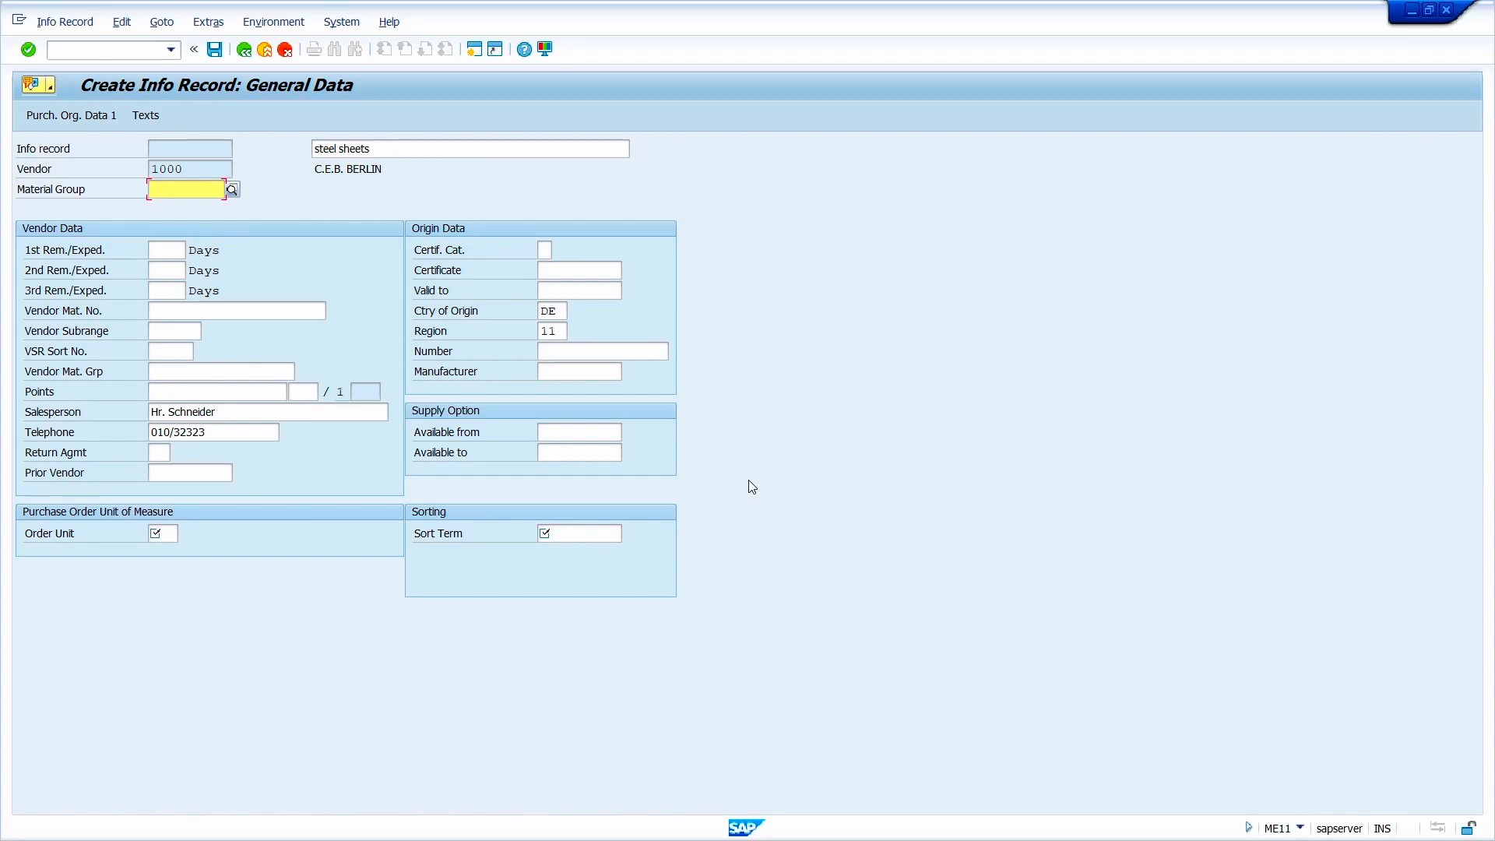
{"action": "key", "text": "F4"}
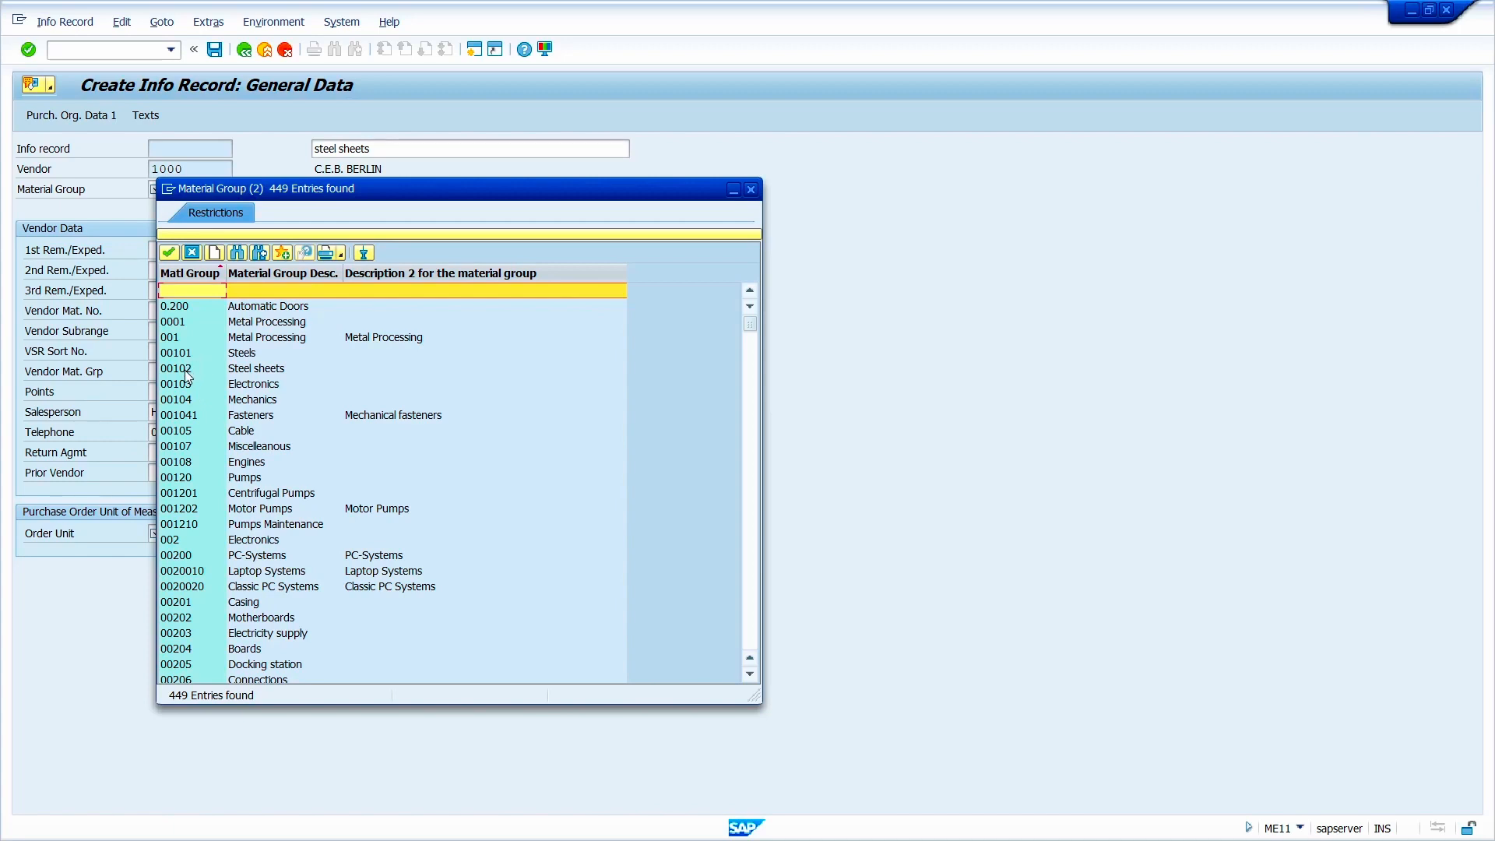
{"action": "left_click", "coordinate": [186, 372]}
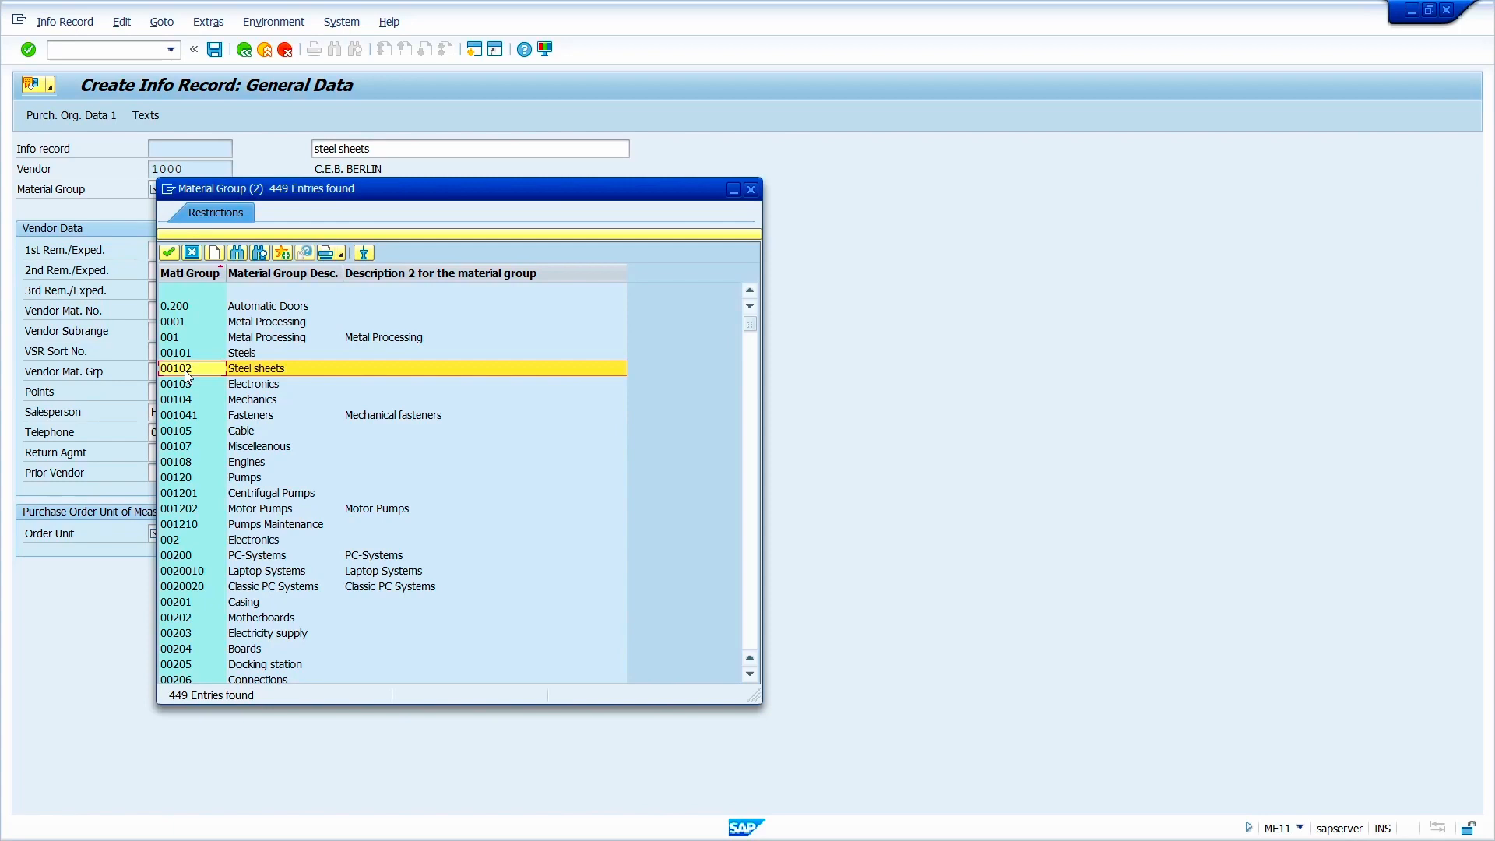
{"action": "left_click", "coordinate": [169, 254]}
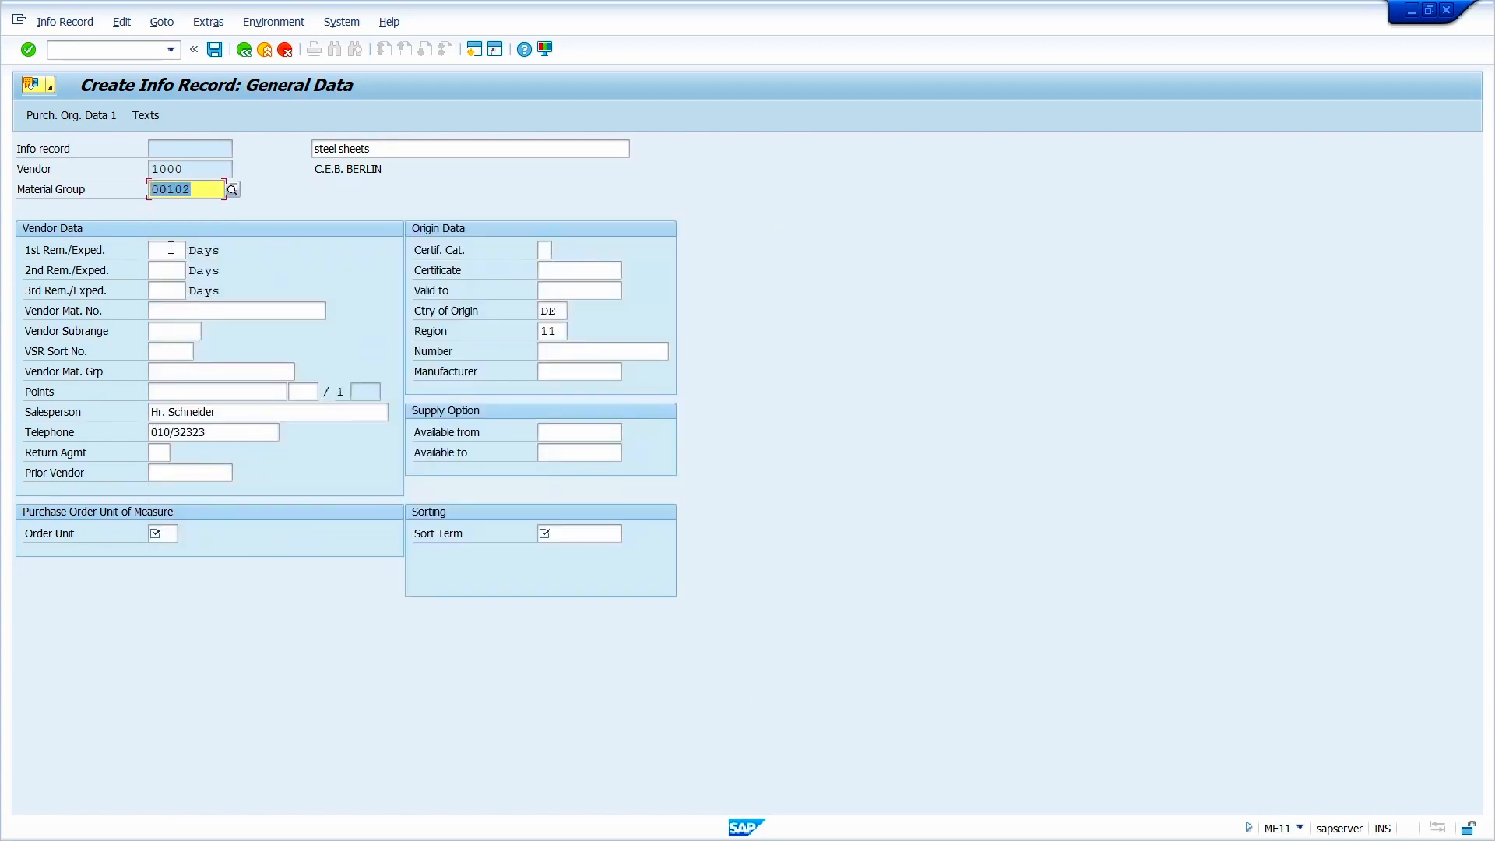
Set the order unit to pc and the sort term to "steel", and continue to the first purchasing organization data screen.
{"action": "left_click", "coordinate": [168, 534]}
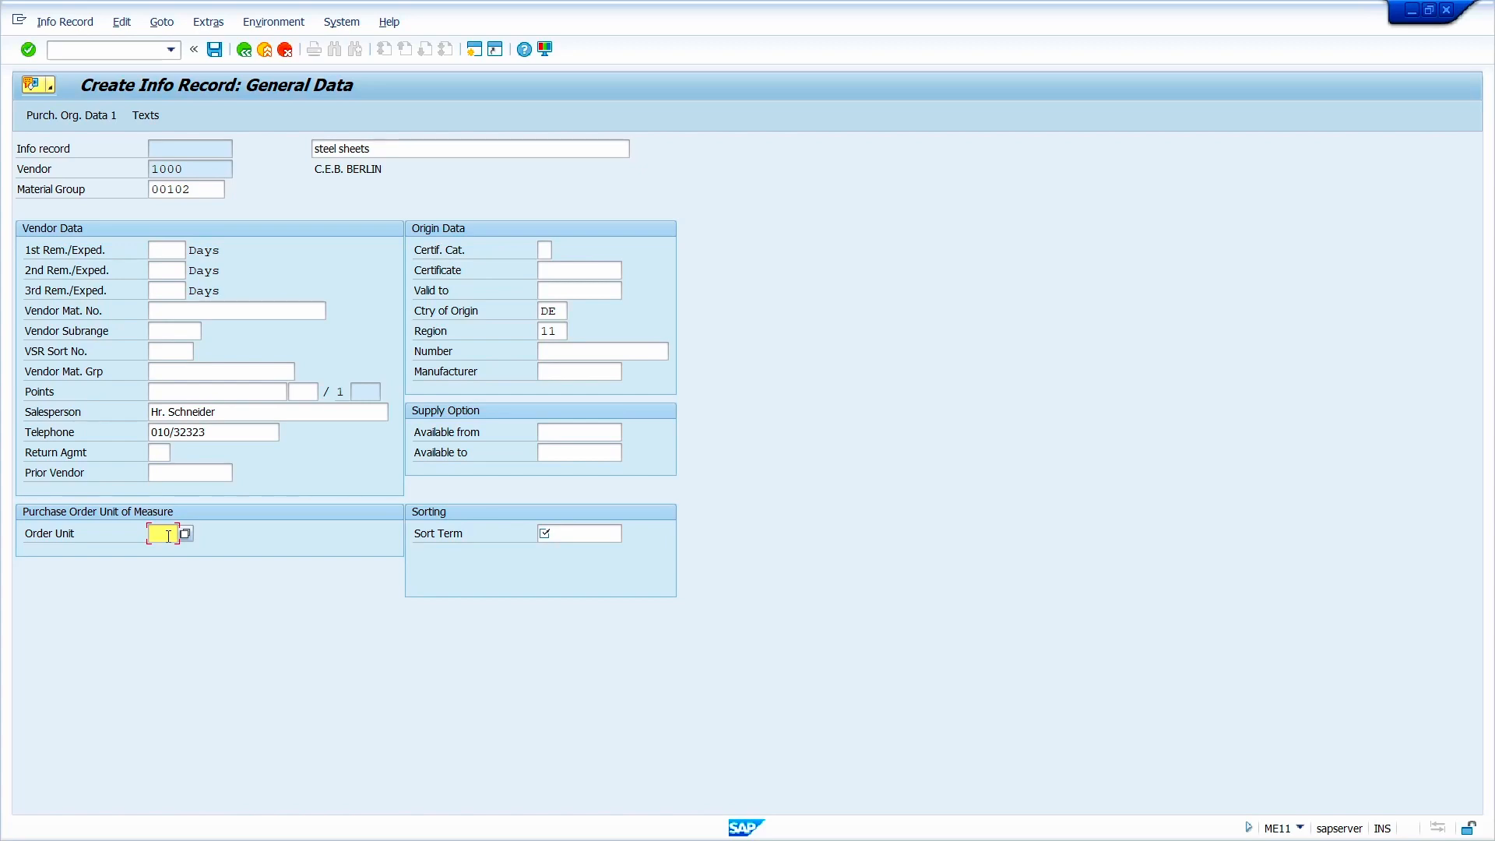
{"action": "type", "text": "pc"}
{"action": "left_click", "coordinate": [589, 535]}
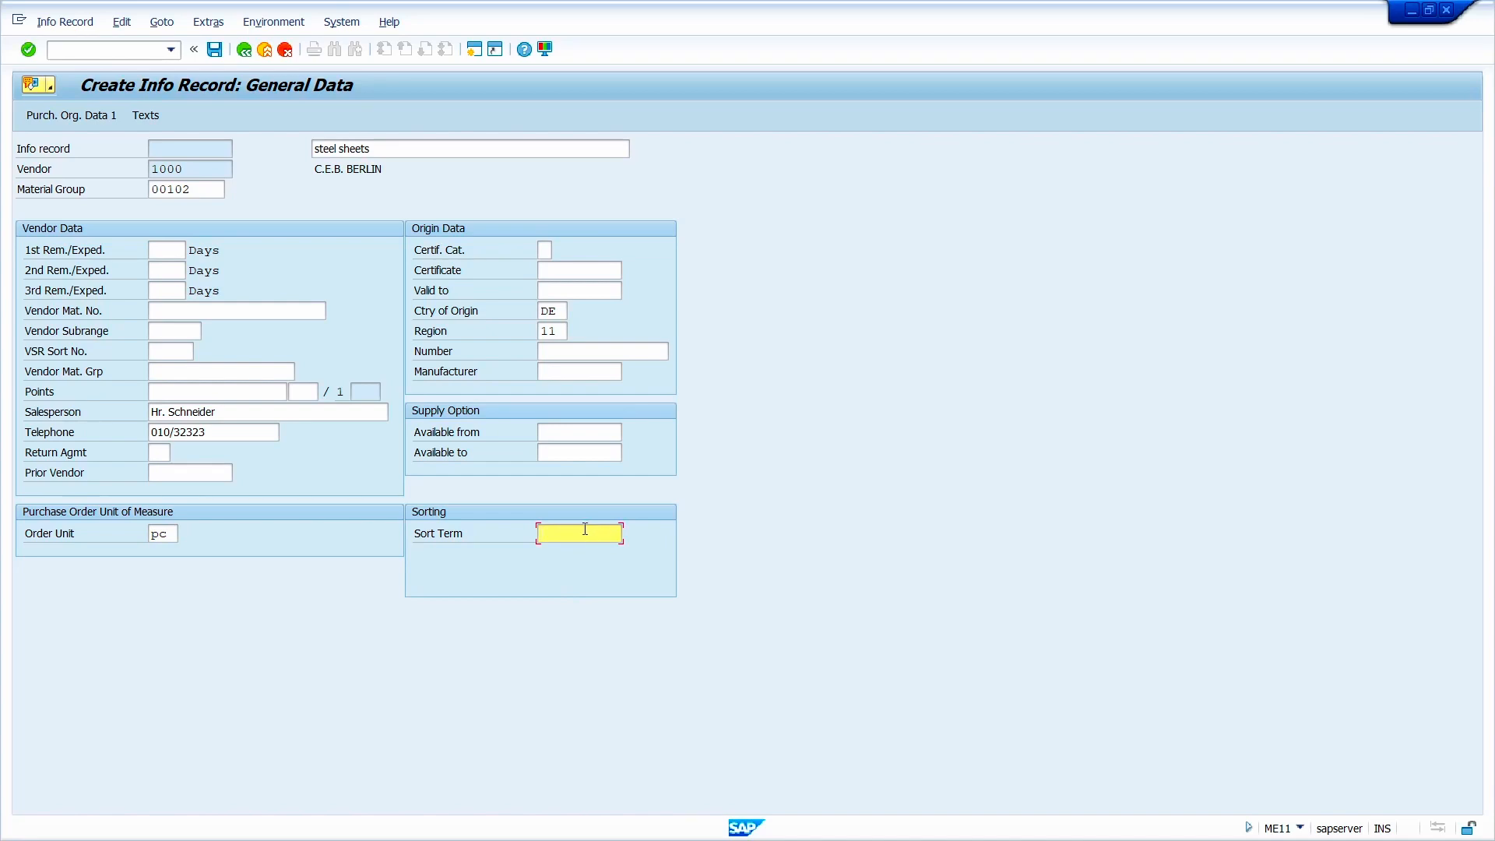
{"action": "type", "text": "steel"}
{"action": "key", "text": "Return"}
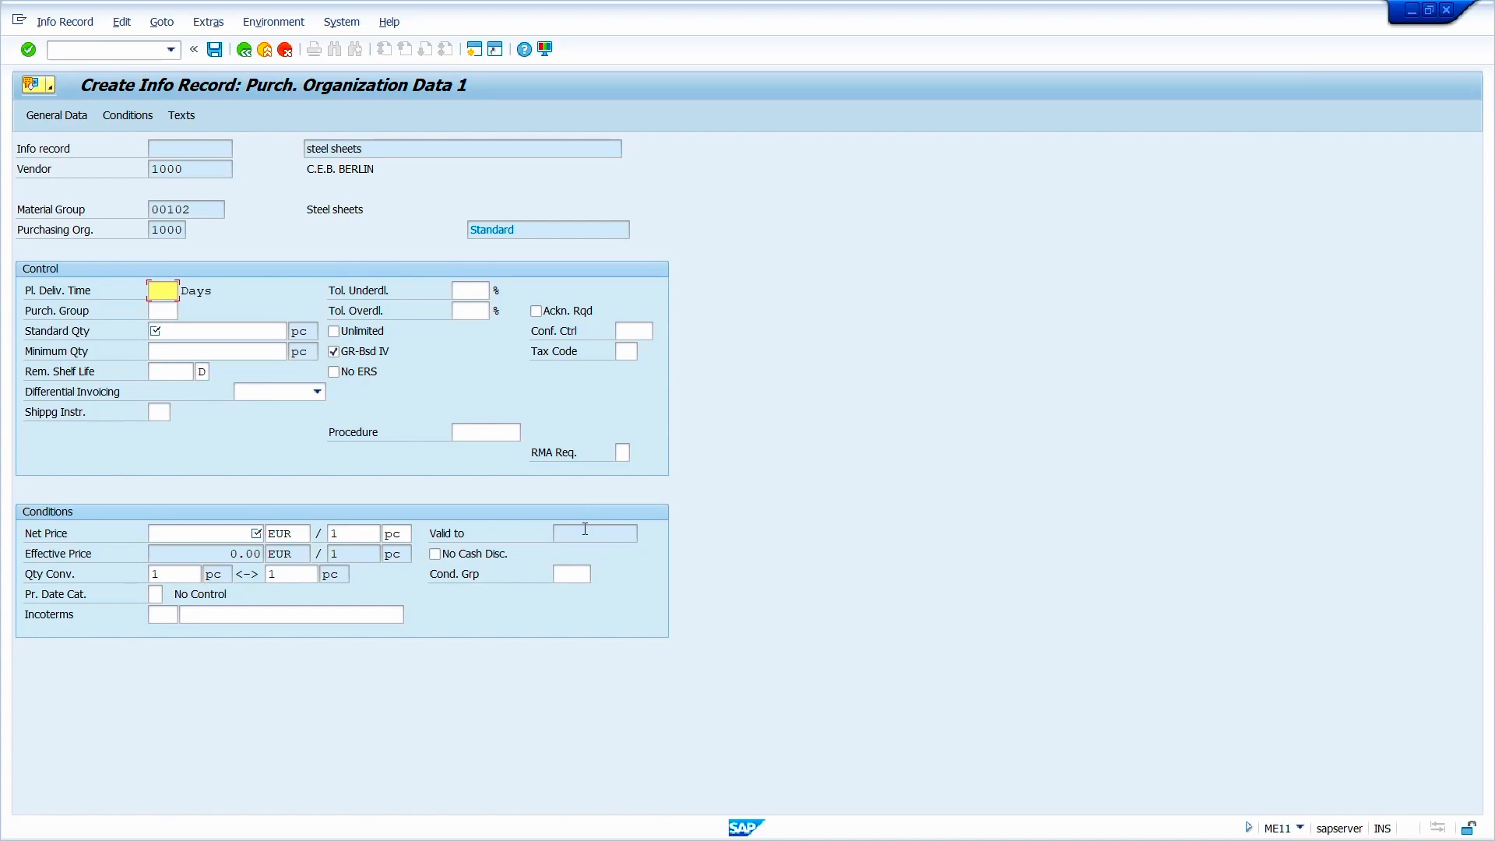
Fill in the control data: planned delivery time 8 days, purchasing group 001, standard quantity 50 and tax code 1I.
{"action": "type", "text": "8"}
{"action": "left_click", "coordinate": [158, 310]}
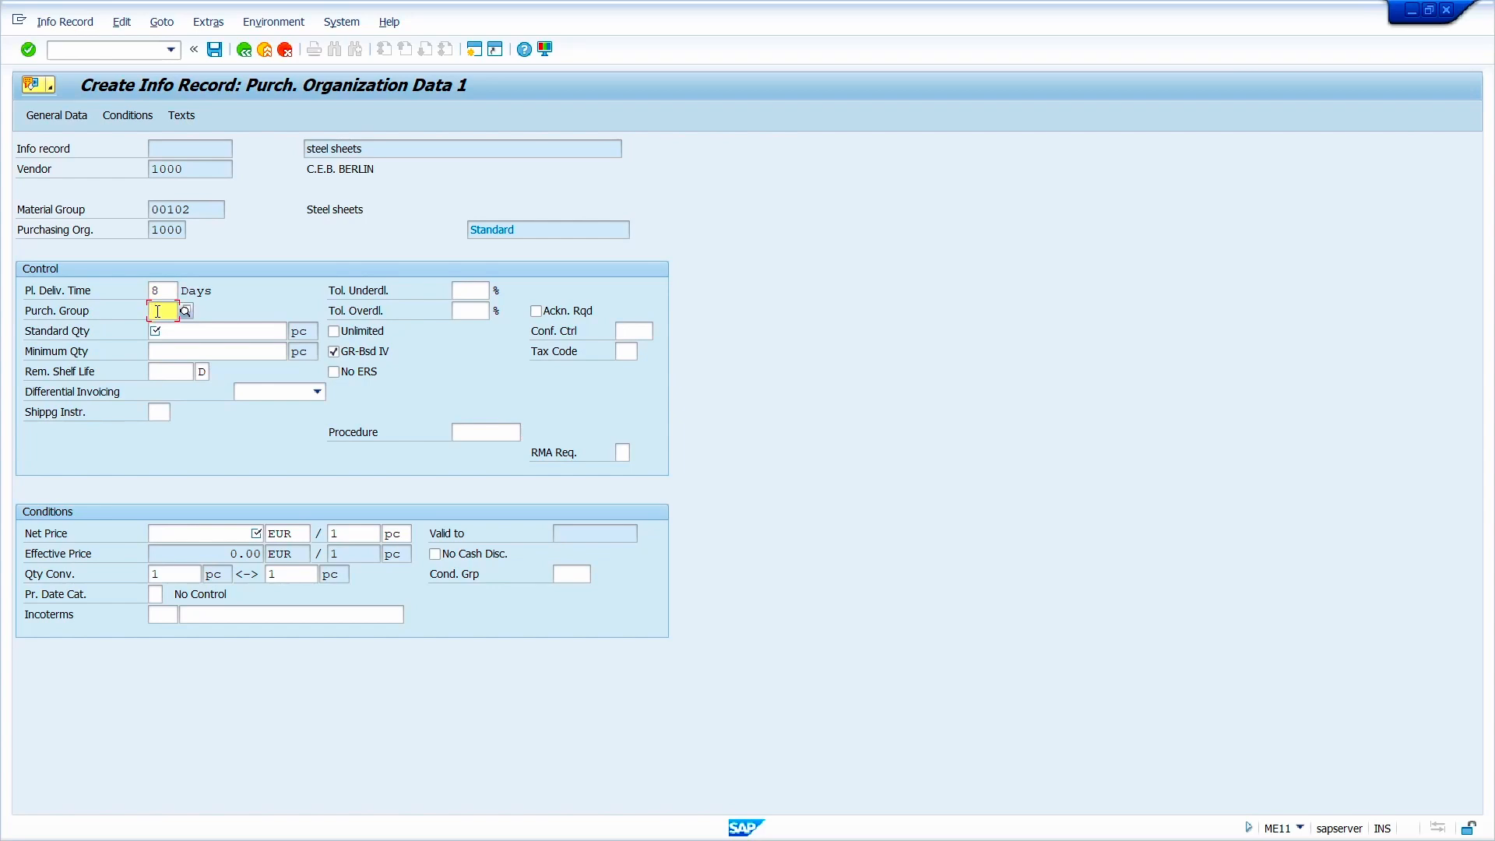
{"action": "type", "text": "001"}
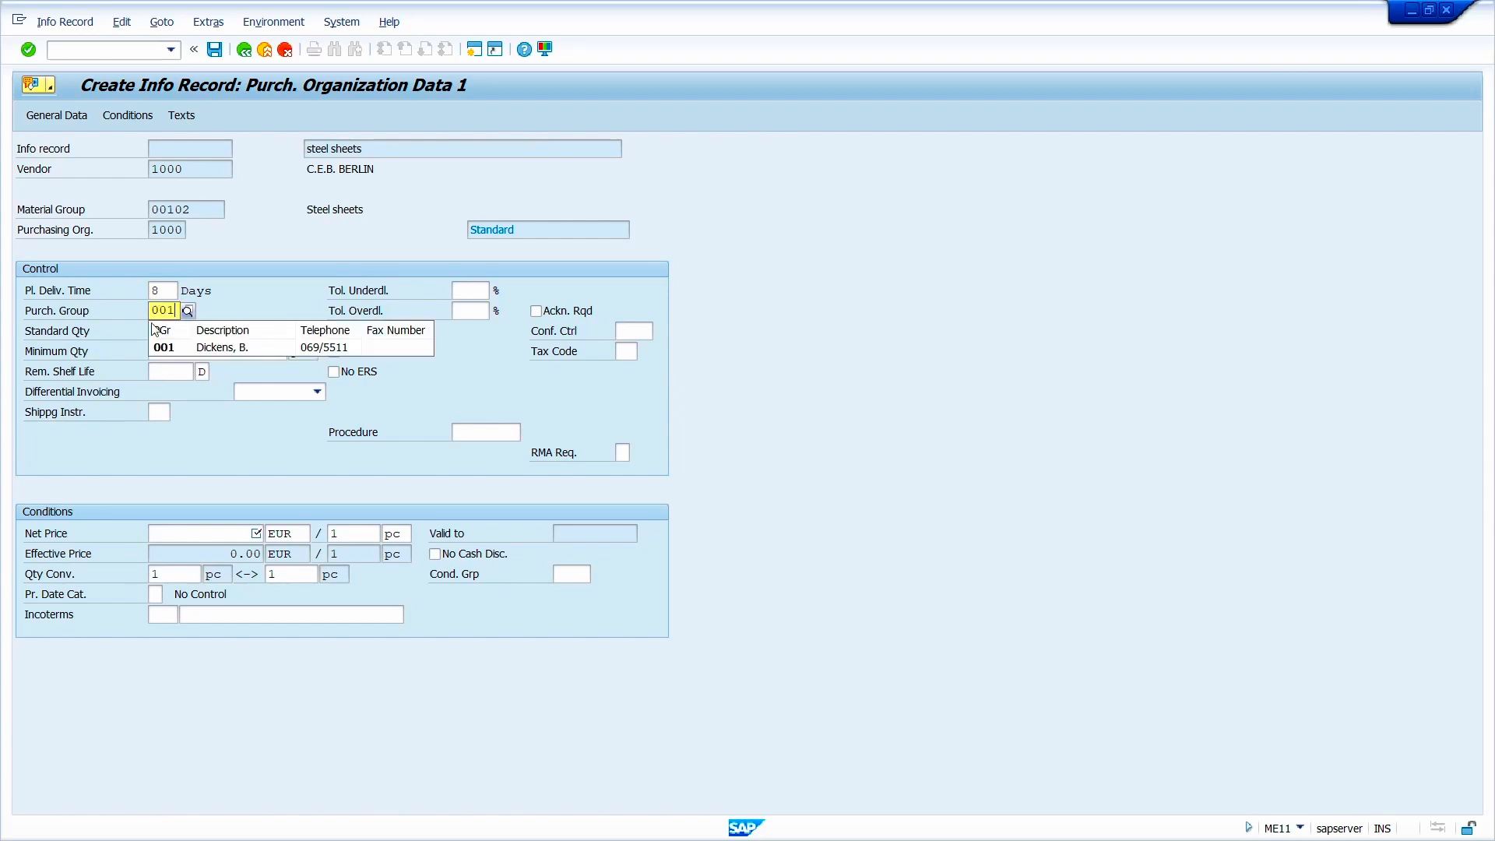
{"action": "left_click", "coordinate": [168, 348]}
{"action": "left_click", "coordinate": [198, 335]}
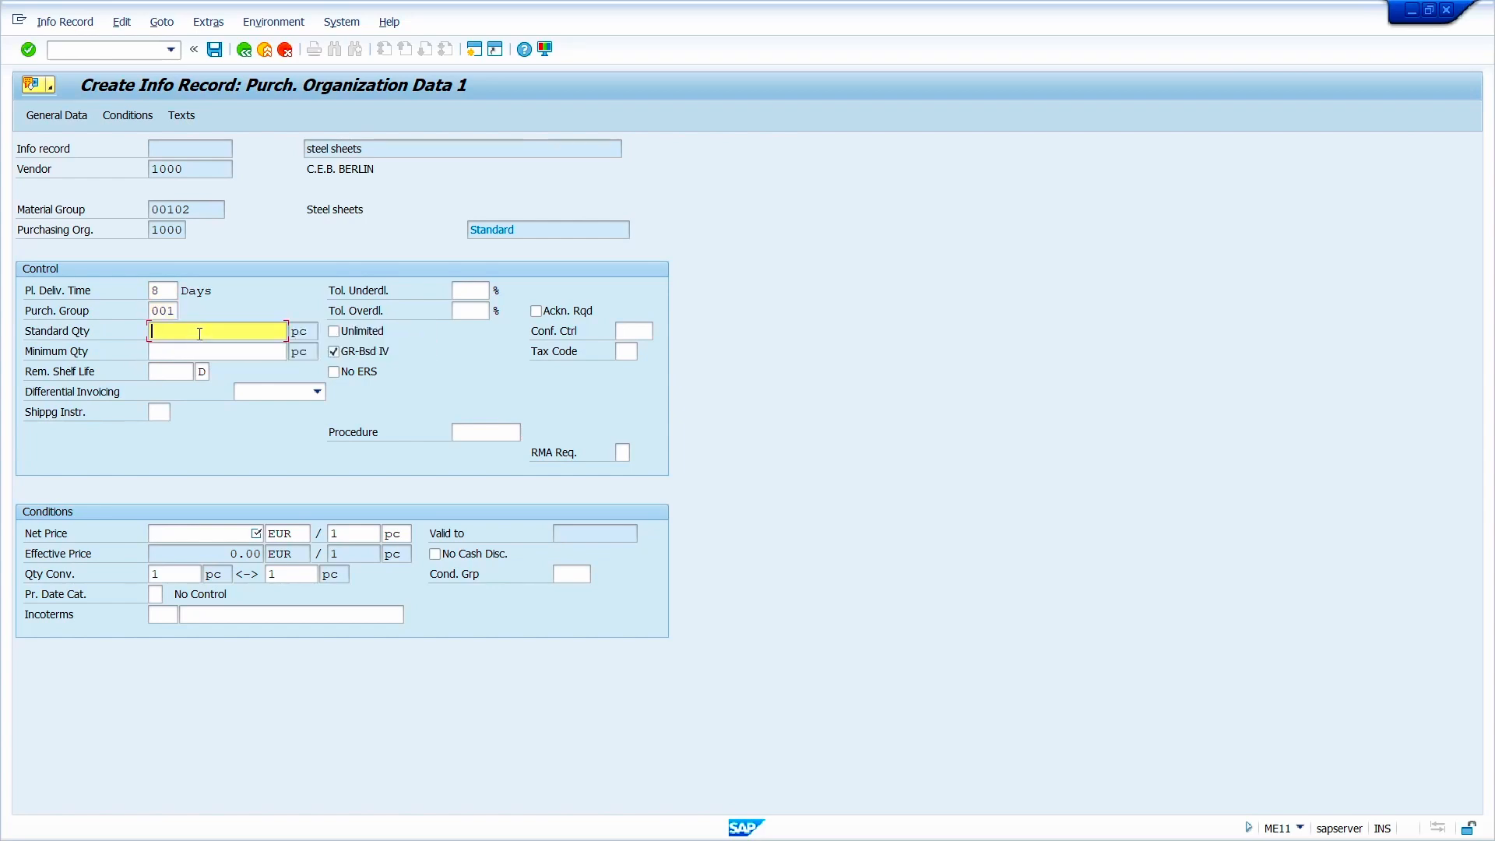
{"action": "type", "text": "50"}
{"action": "left_click", "coordinate": [631, 353]}
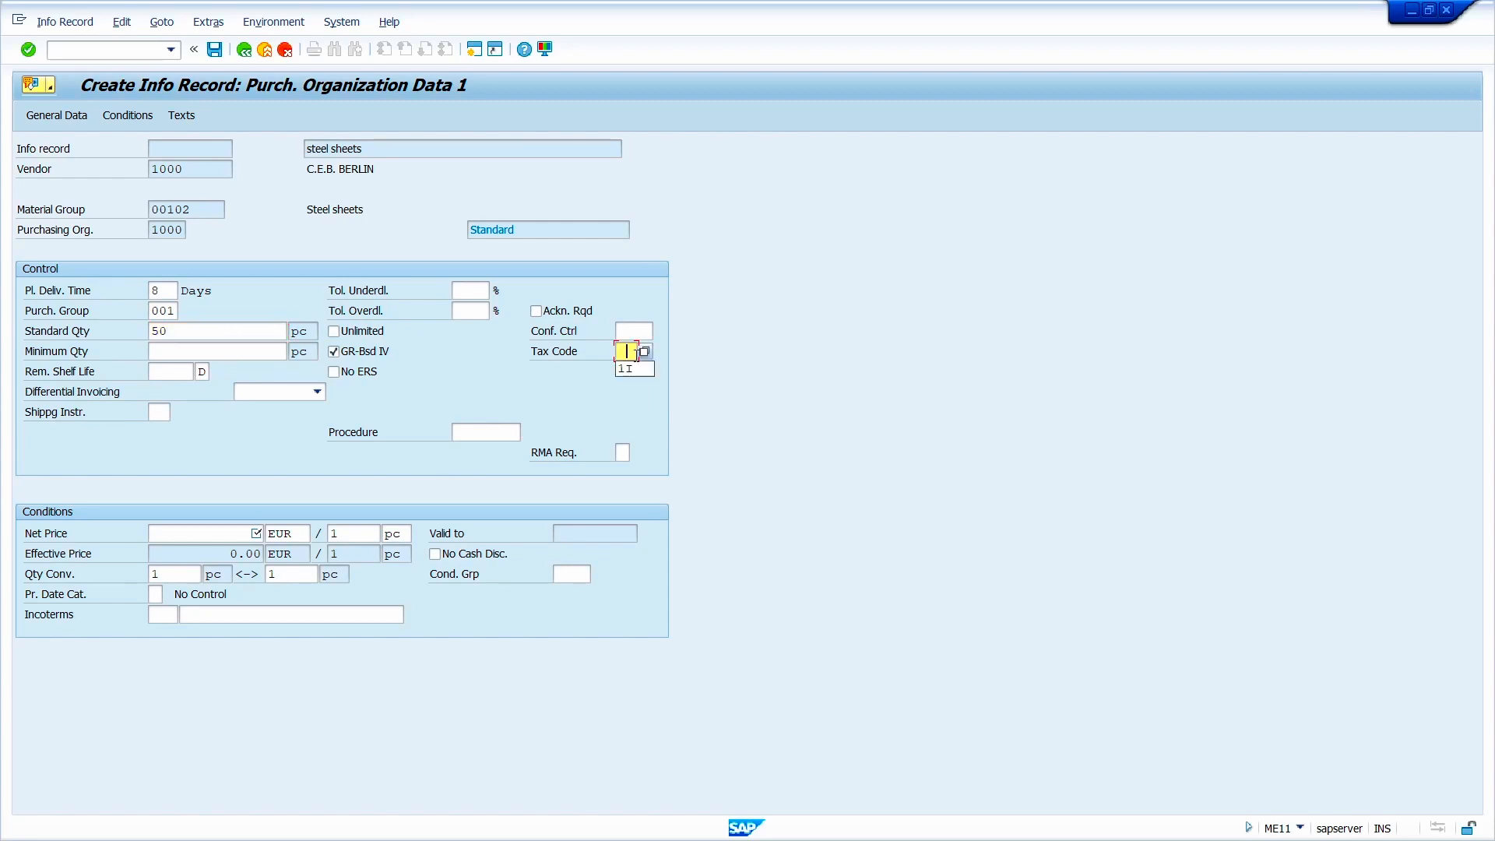
{"action": "left_click", "coordinate": [635, 368]}
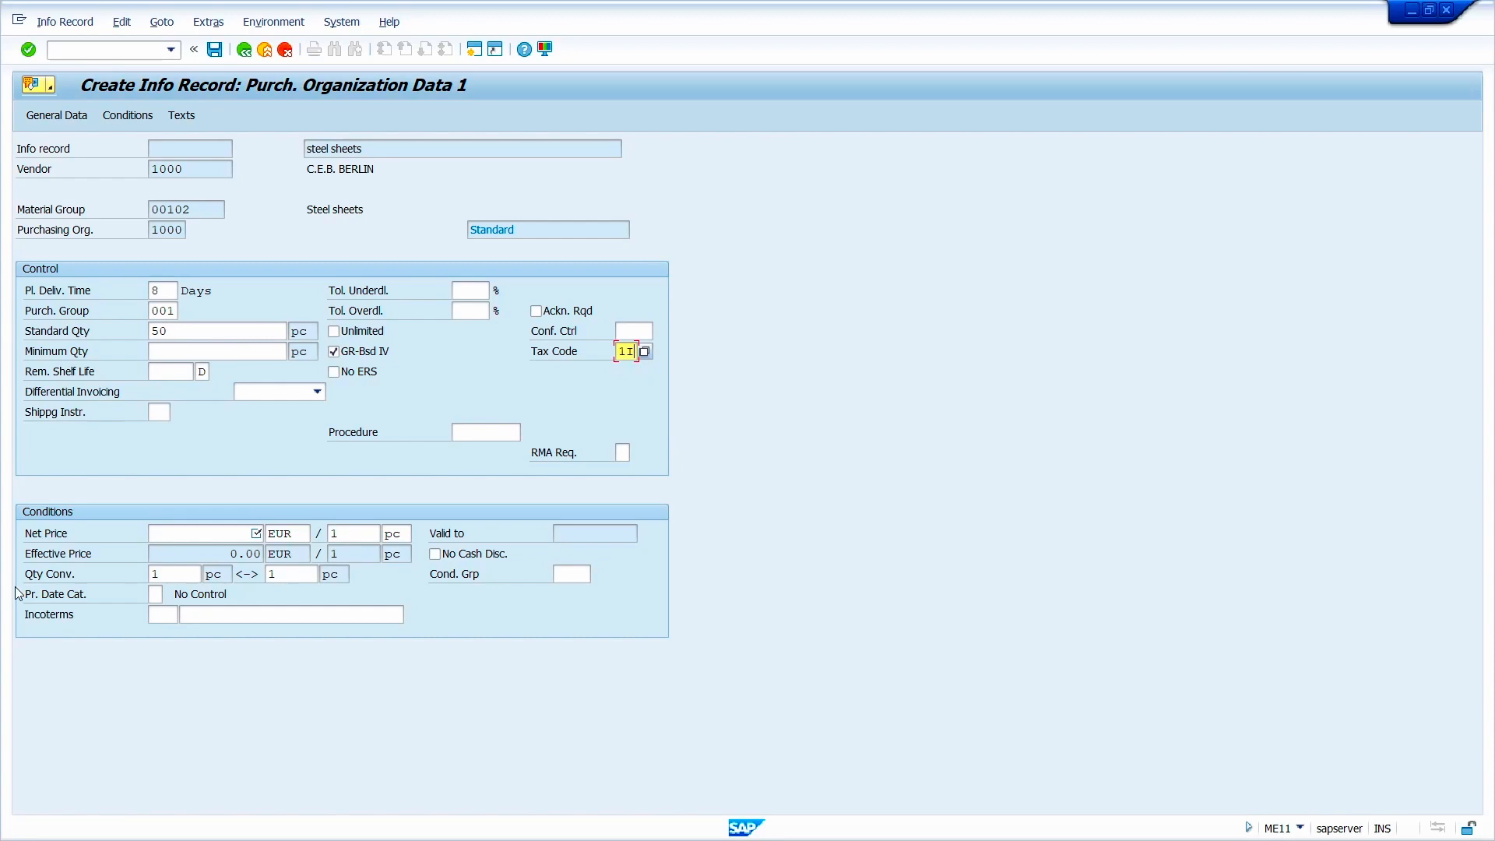
Set the net price to 3 EUR per pc, pass through the remaining screens and save the info record.
{"action": "left_click", "coordinate": [240, 534]}
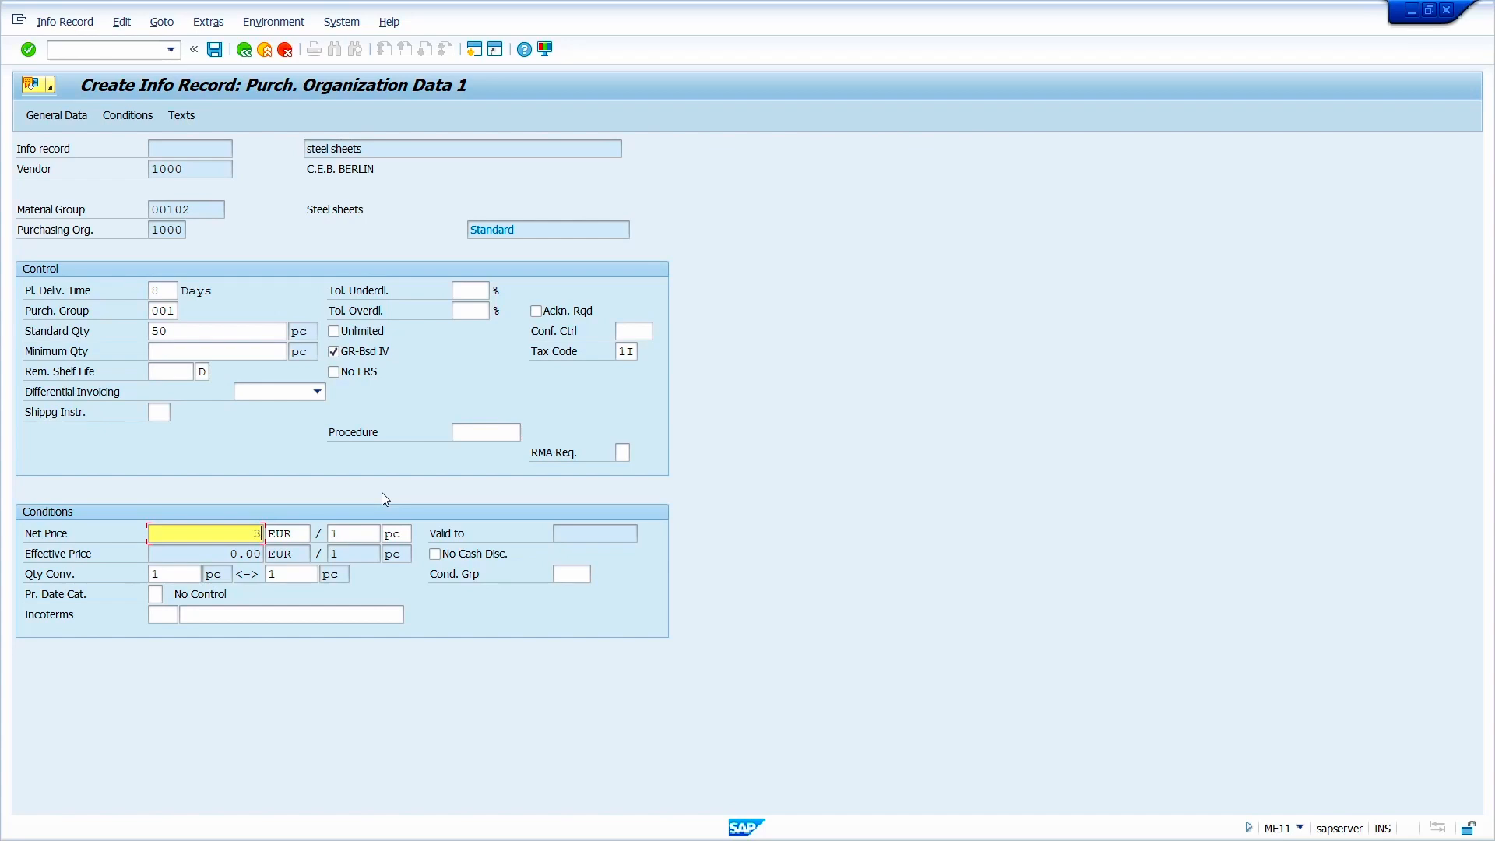
{"action": "key", "text": "Return"}
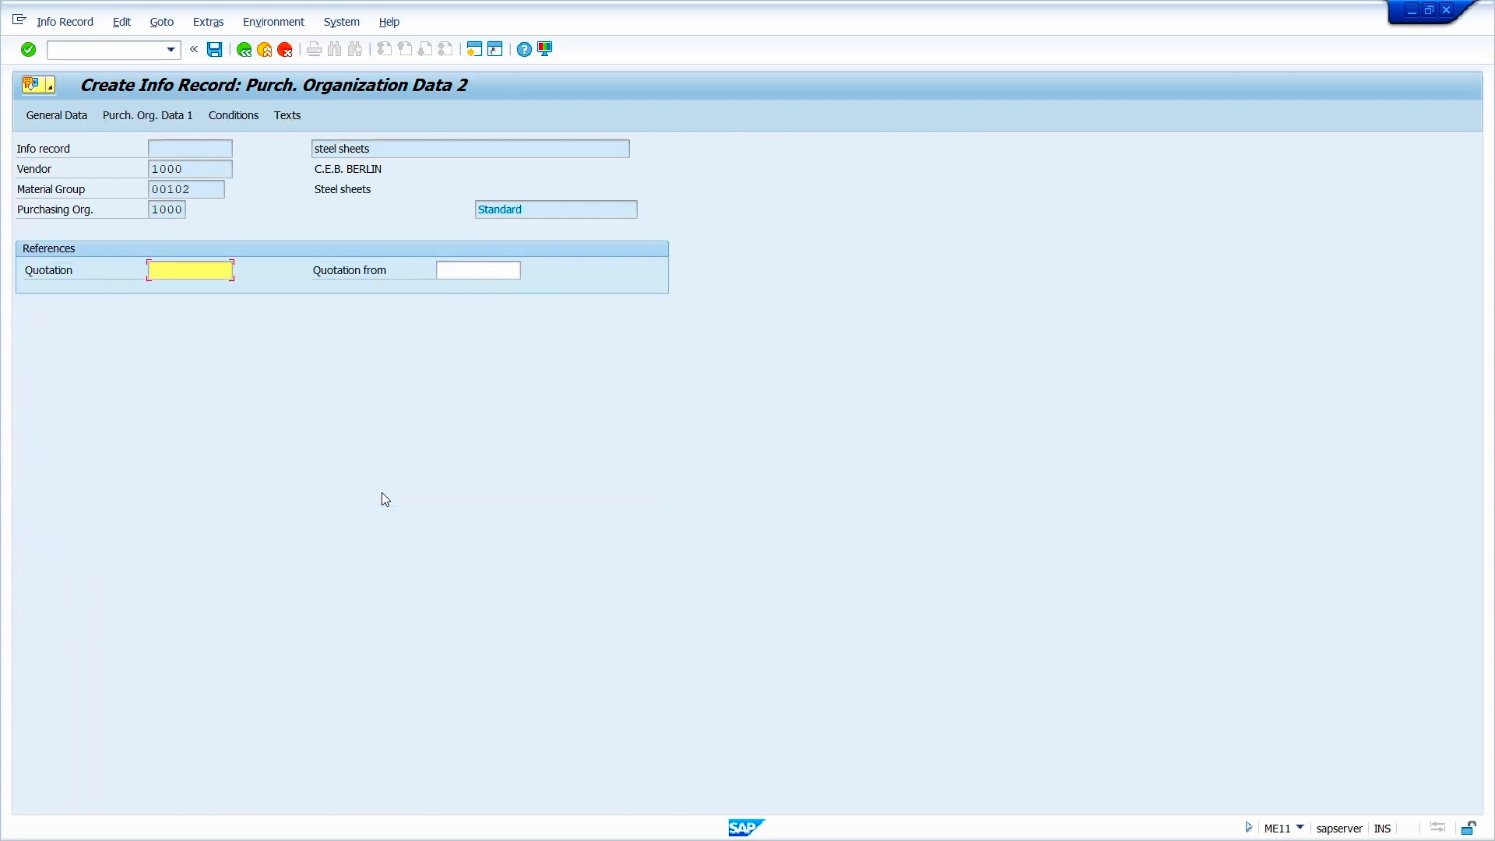
{"action": "key", "text": "Return"}
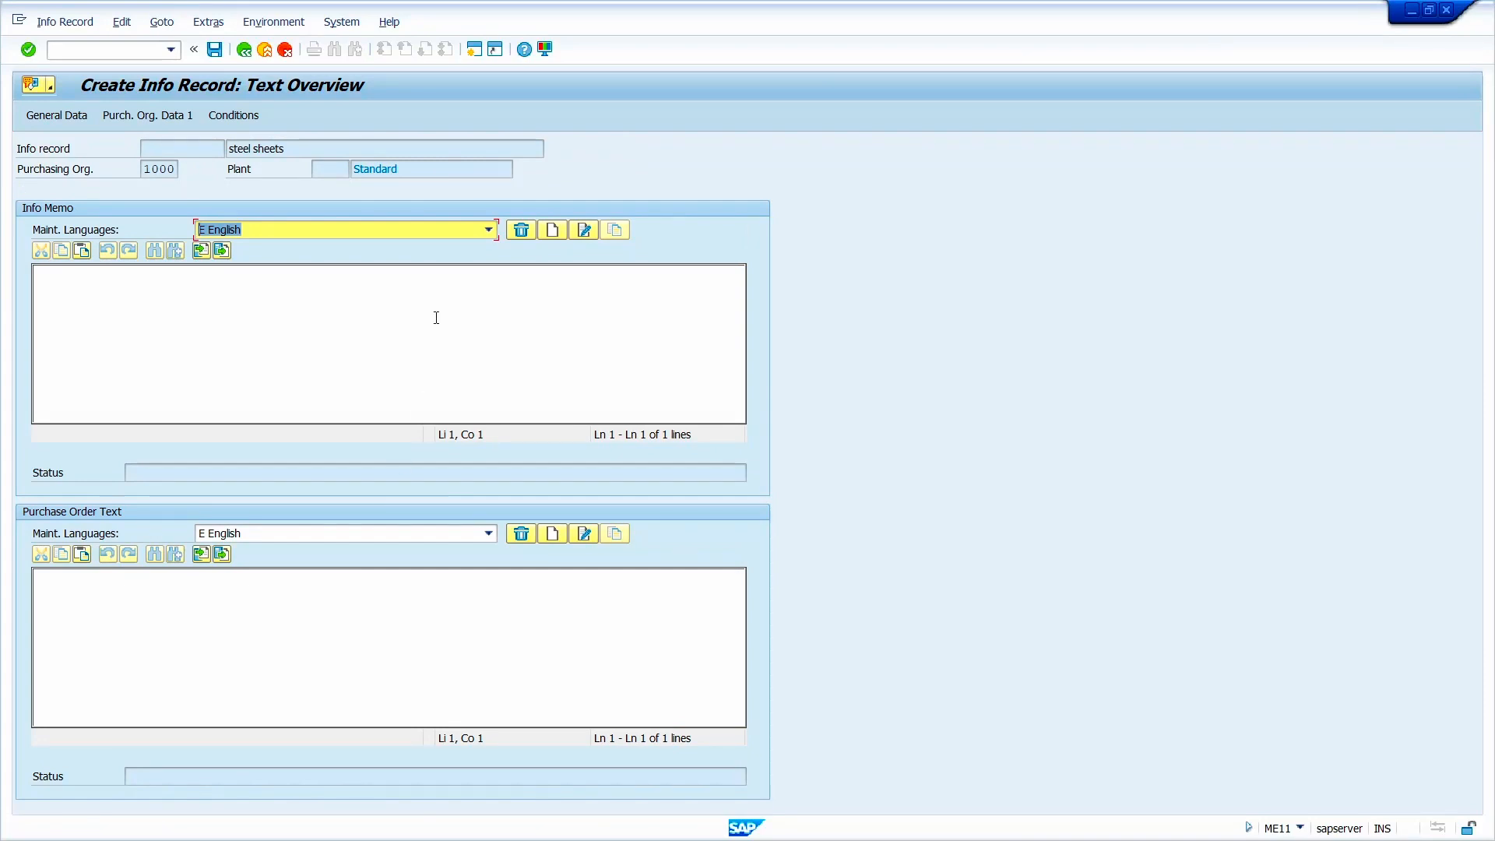
{"action": "key", "text": "Return"}
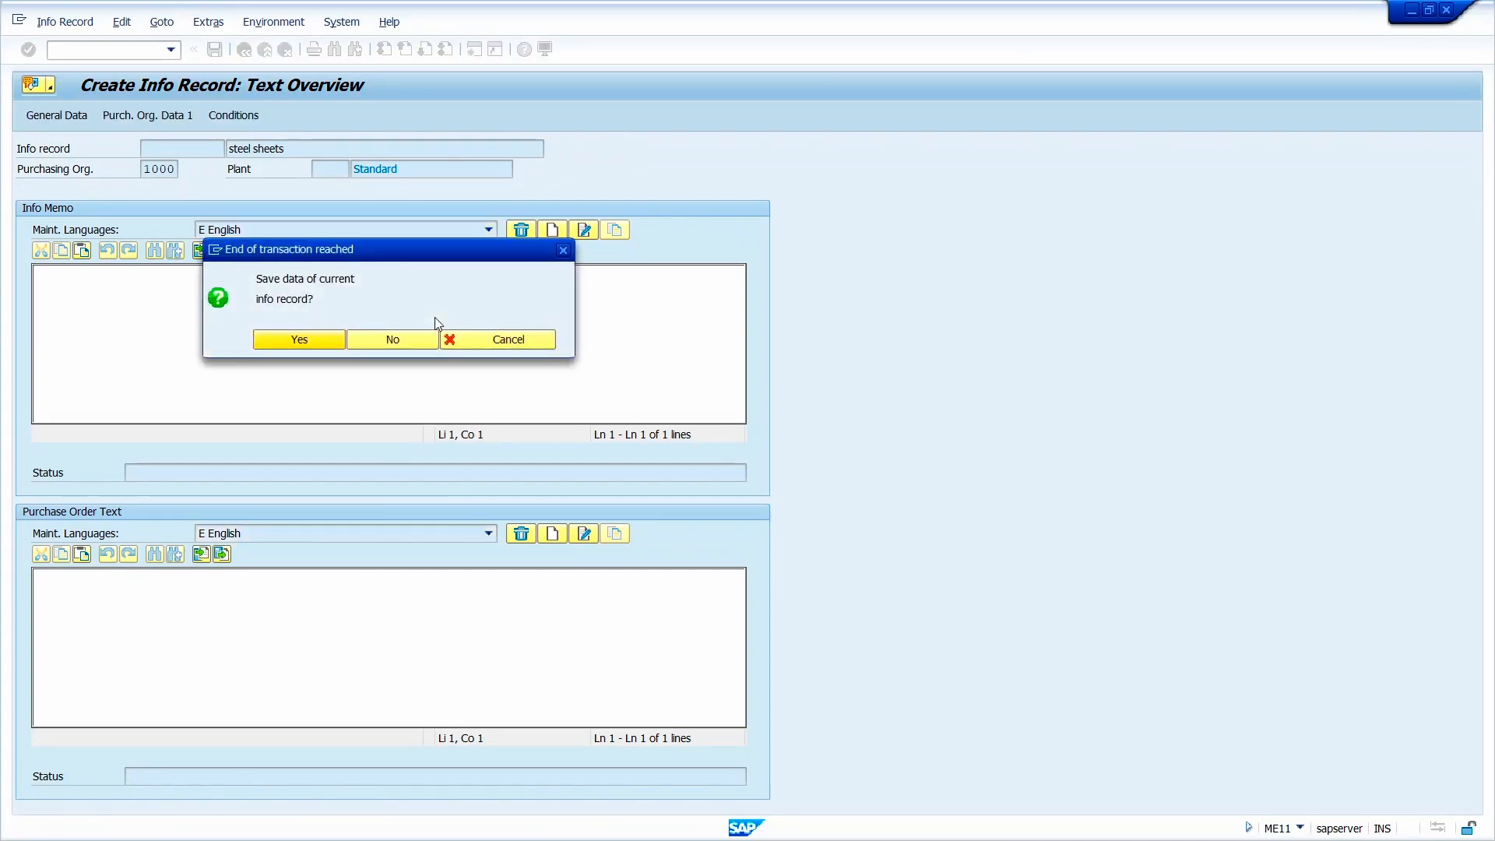
{"action": "left_click", "coordinate": [297, 343]}
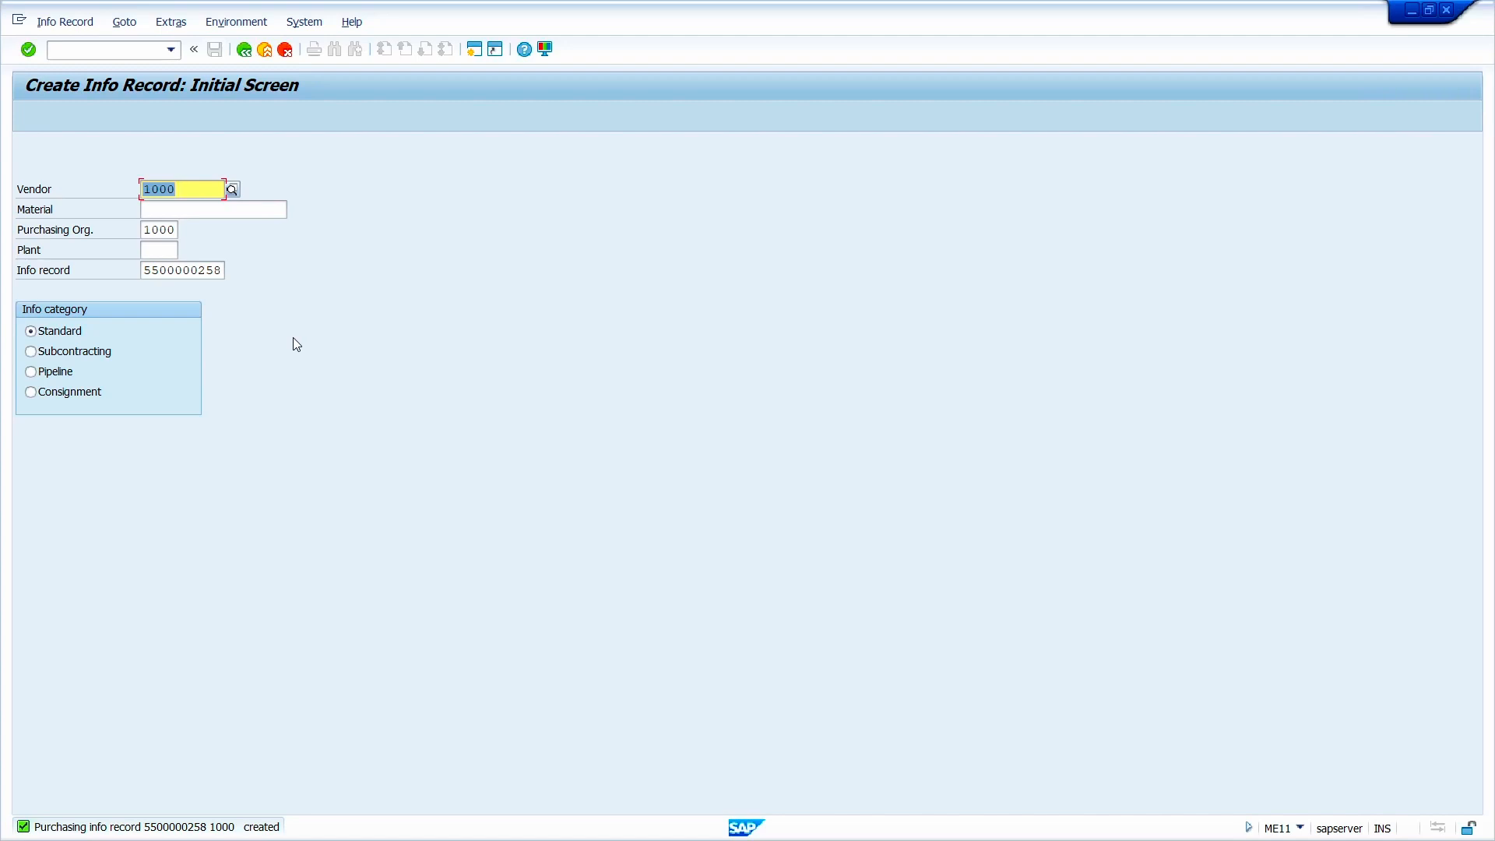
Copy the new info record's number and switch to transaction ME21N to create a purchase order.
{"action": "left_click", "coordinate": [178, 272]}
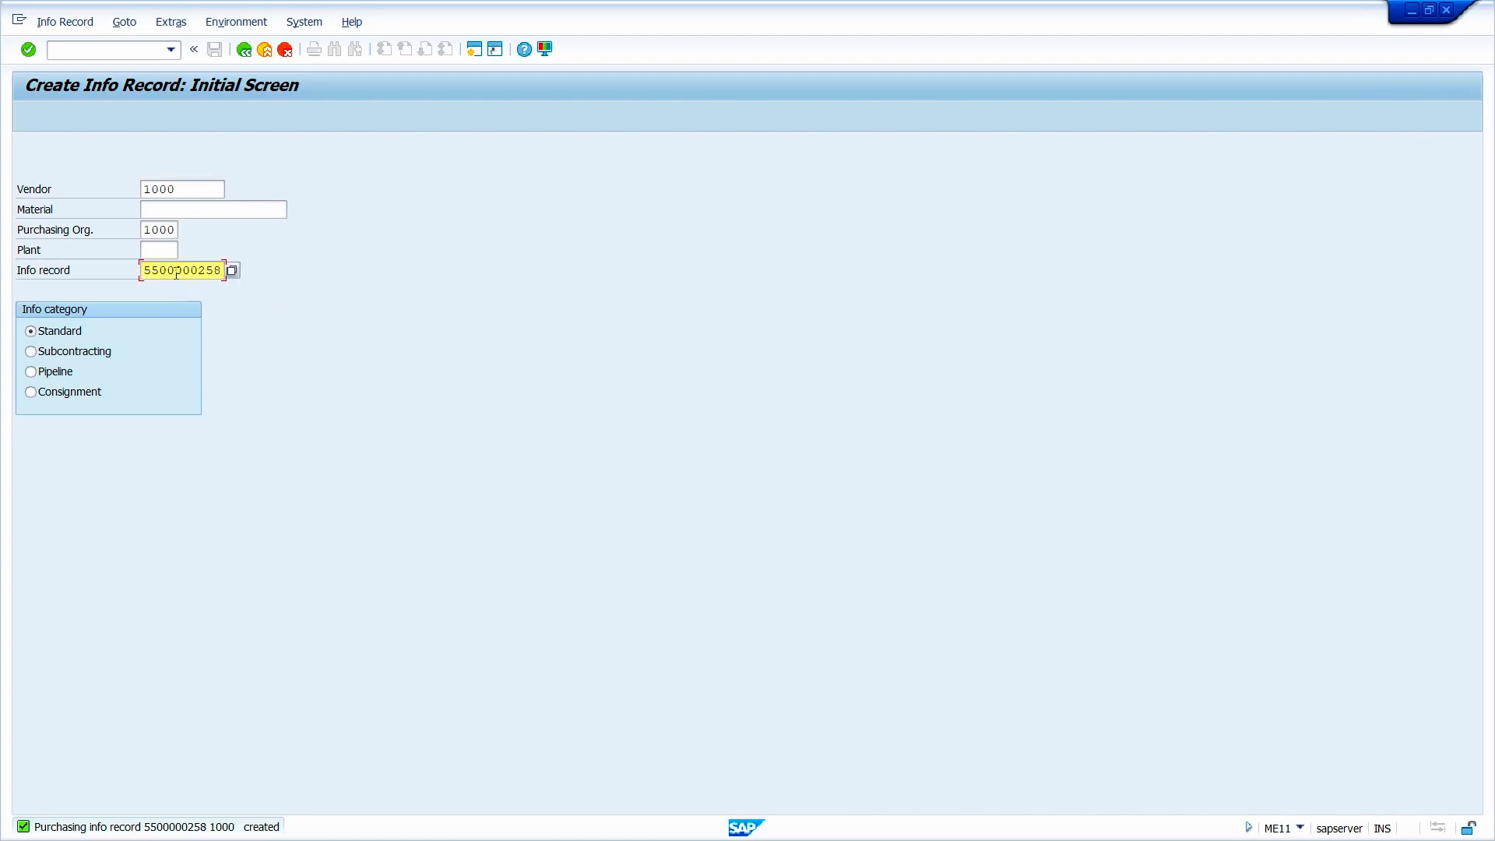
{"action": "left_click", "coordinate": [145, 53]}
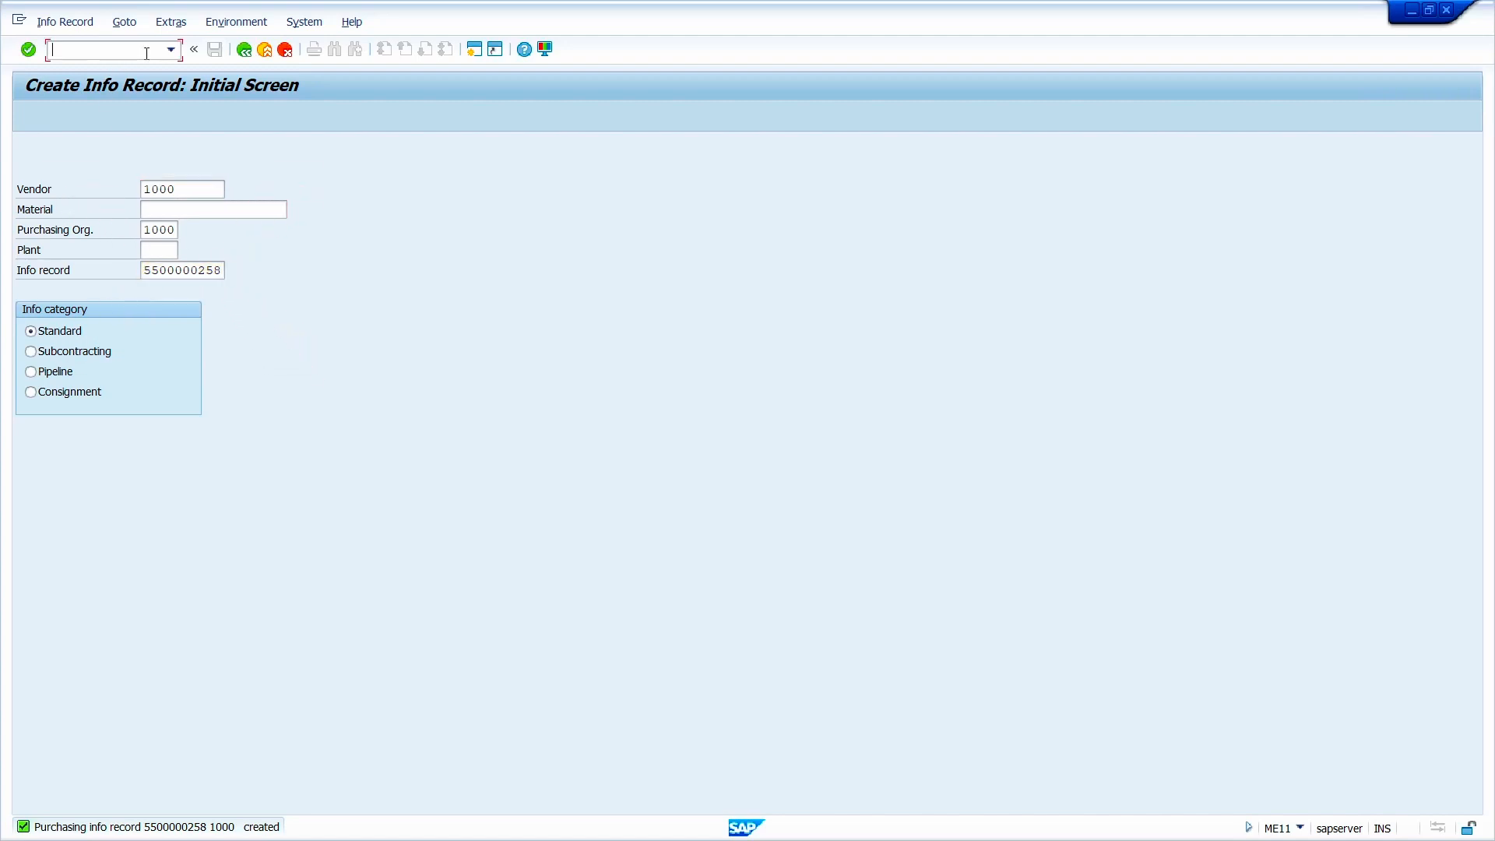
{"action": "type", "text": "/nme21n"}
{"action": "key", "text": "Return"}
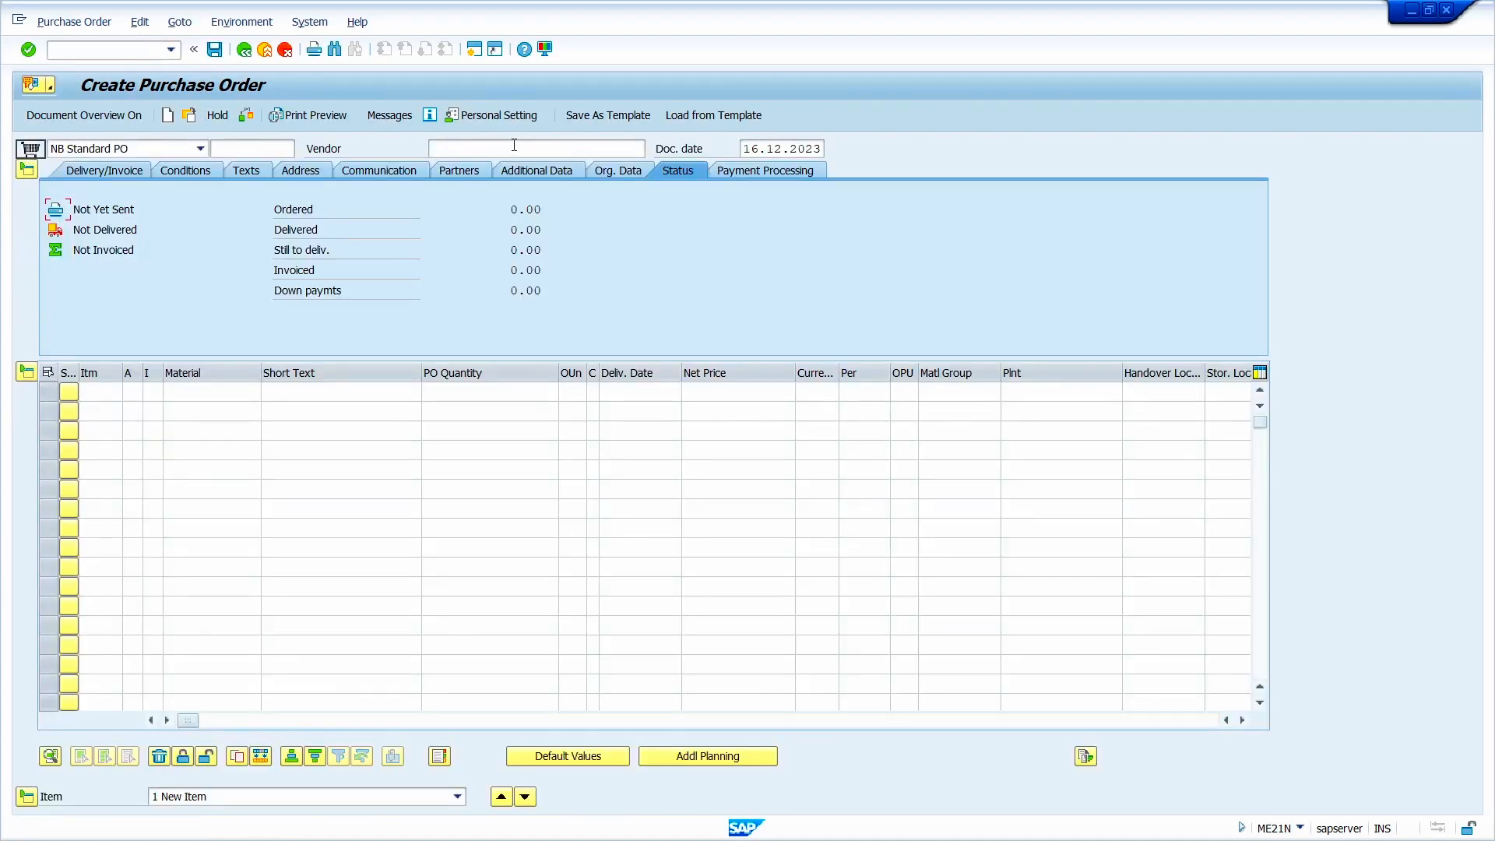
Set the standard purchase order's vendor to 1000.
{"action": "left_click", "coordinate": [503, 150]}
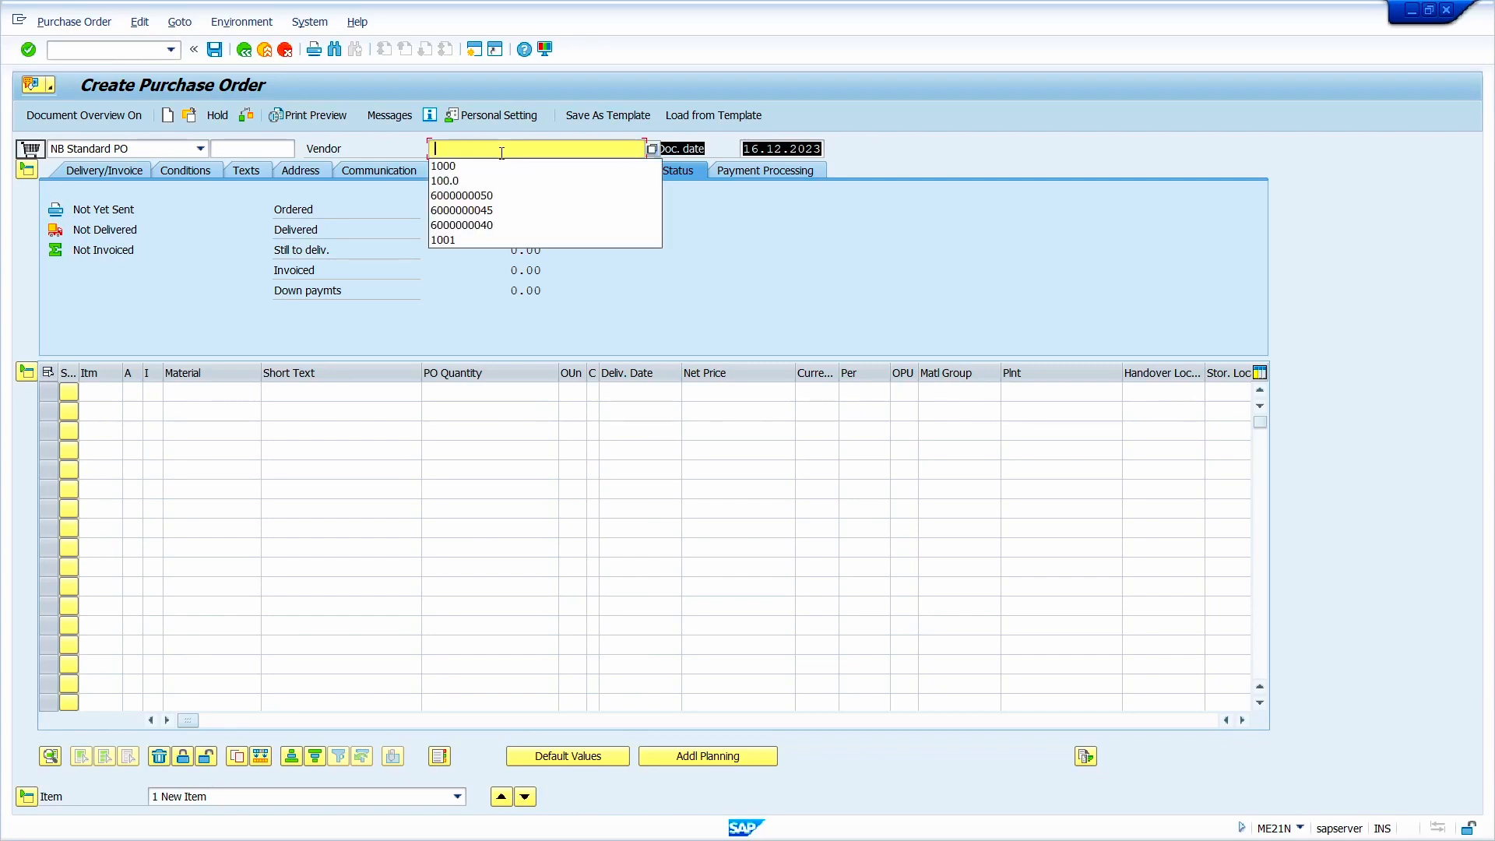
{"action": "left_click", "coordinate": [501, 171]}
{"action": "key", "text": "Return"}
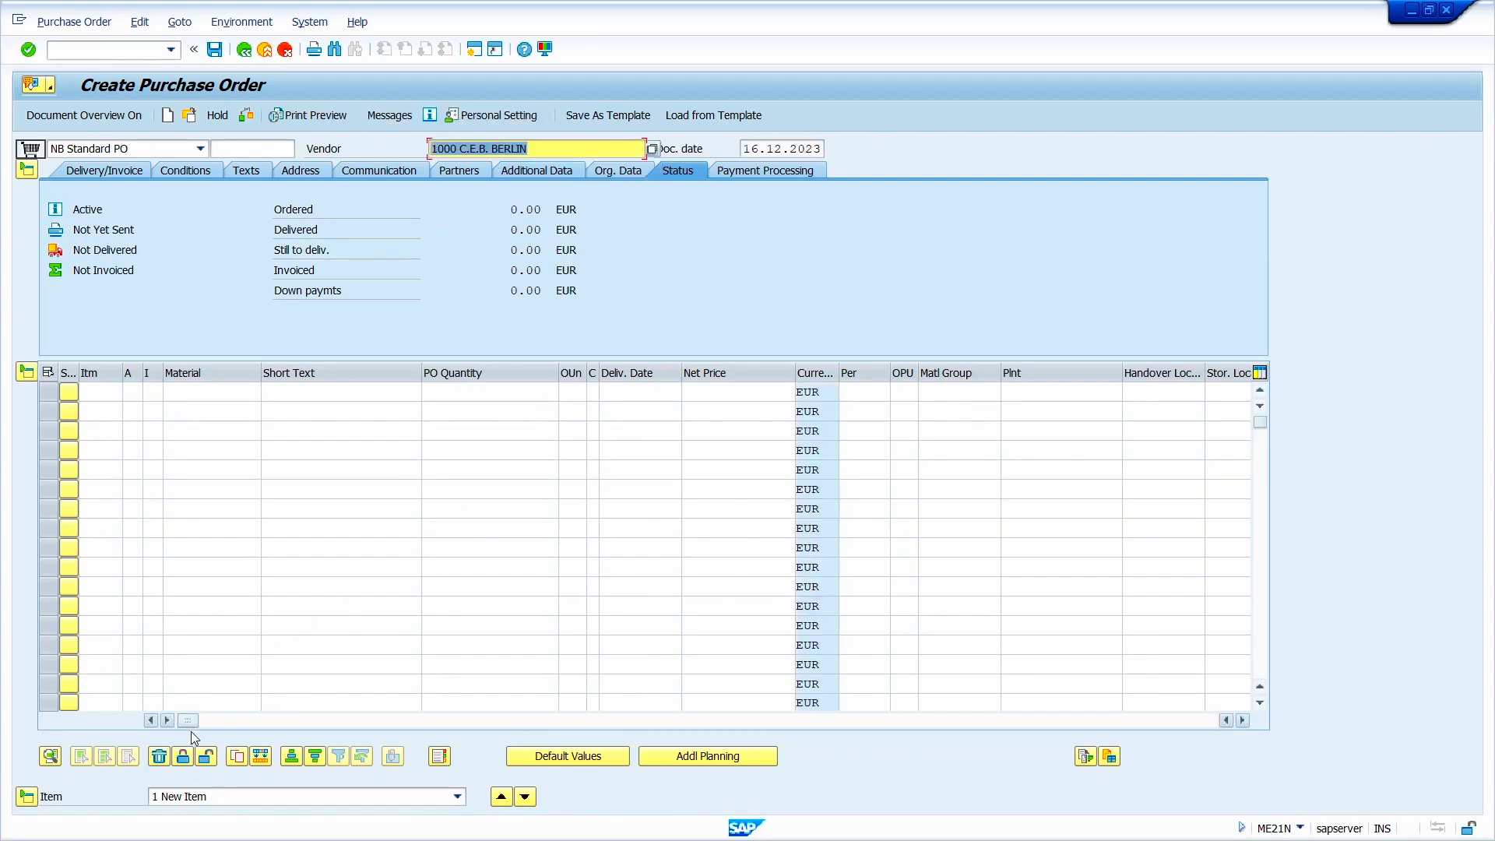
Paste the copied info record number into the first item's info record field and apply it.
{"action": "left_click_drag", "start_coordinate": [194, 724], "coordinate": [441, 740]}
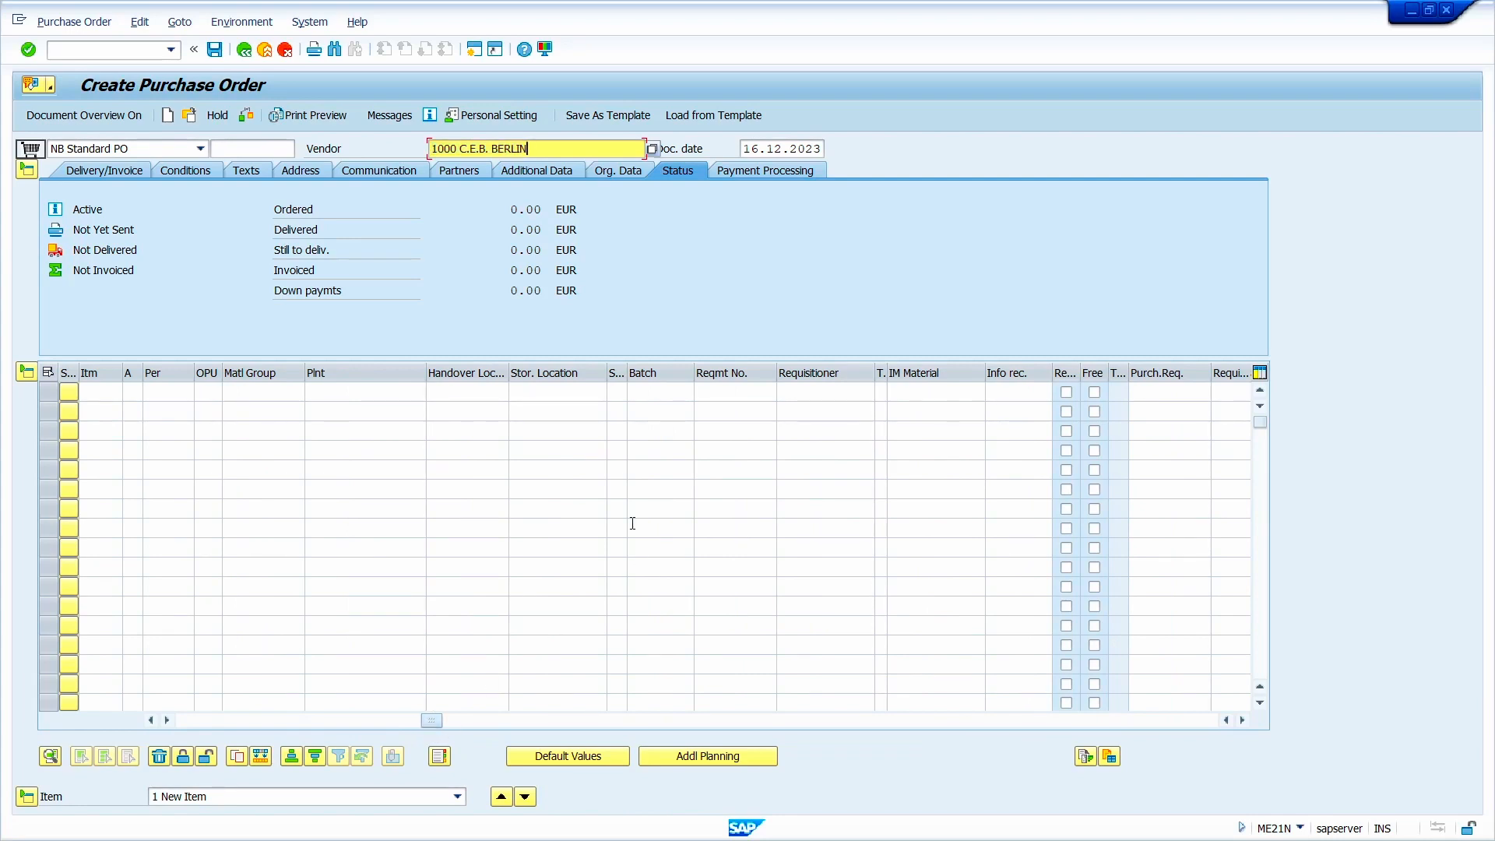
{"action": "left_click", "coordinate": [1014, 390]}
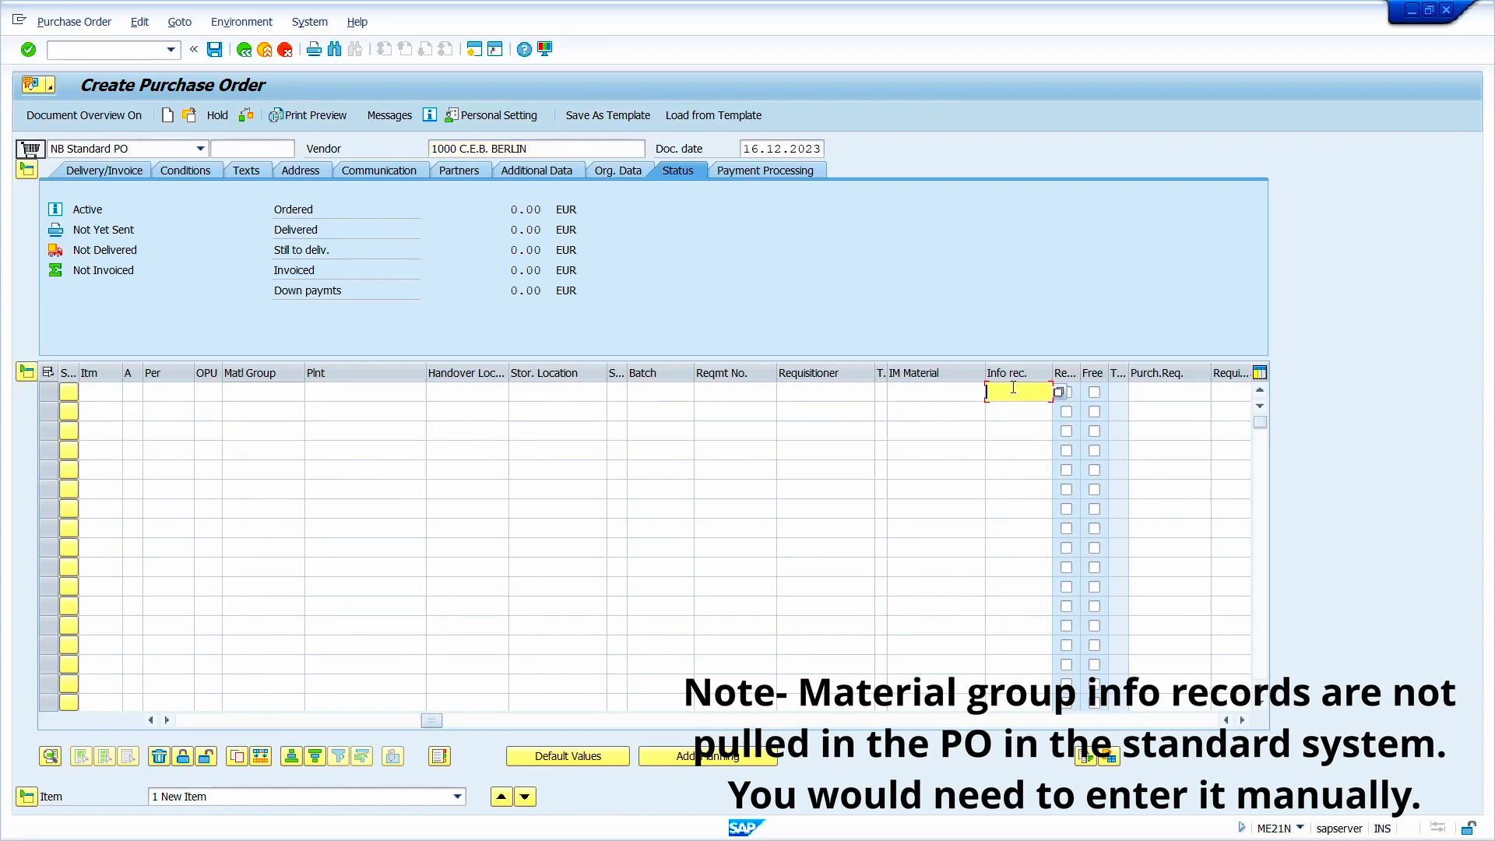
{"action": "key", "text": "ctrl+v"}
{"action": "key", "text": "Return"}
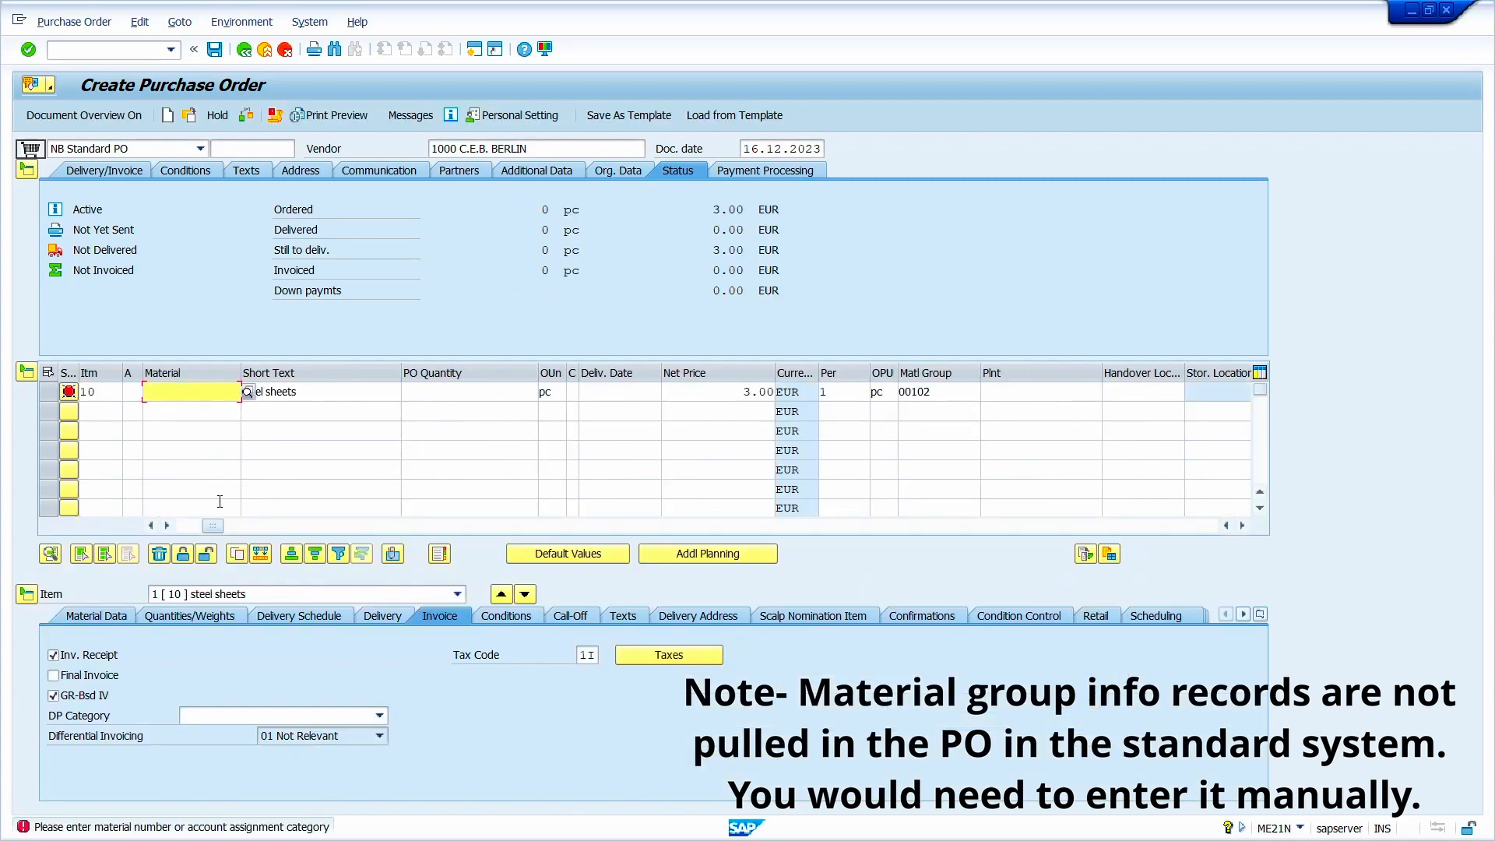
Give the steel sheets item account assignment category K and enter plant 1000.
{"action": "left_click_drag", "start_coordinate": [212, 528], "coordinate": [148, 531]}
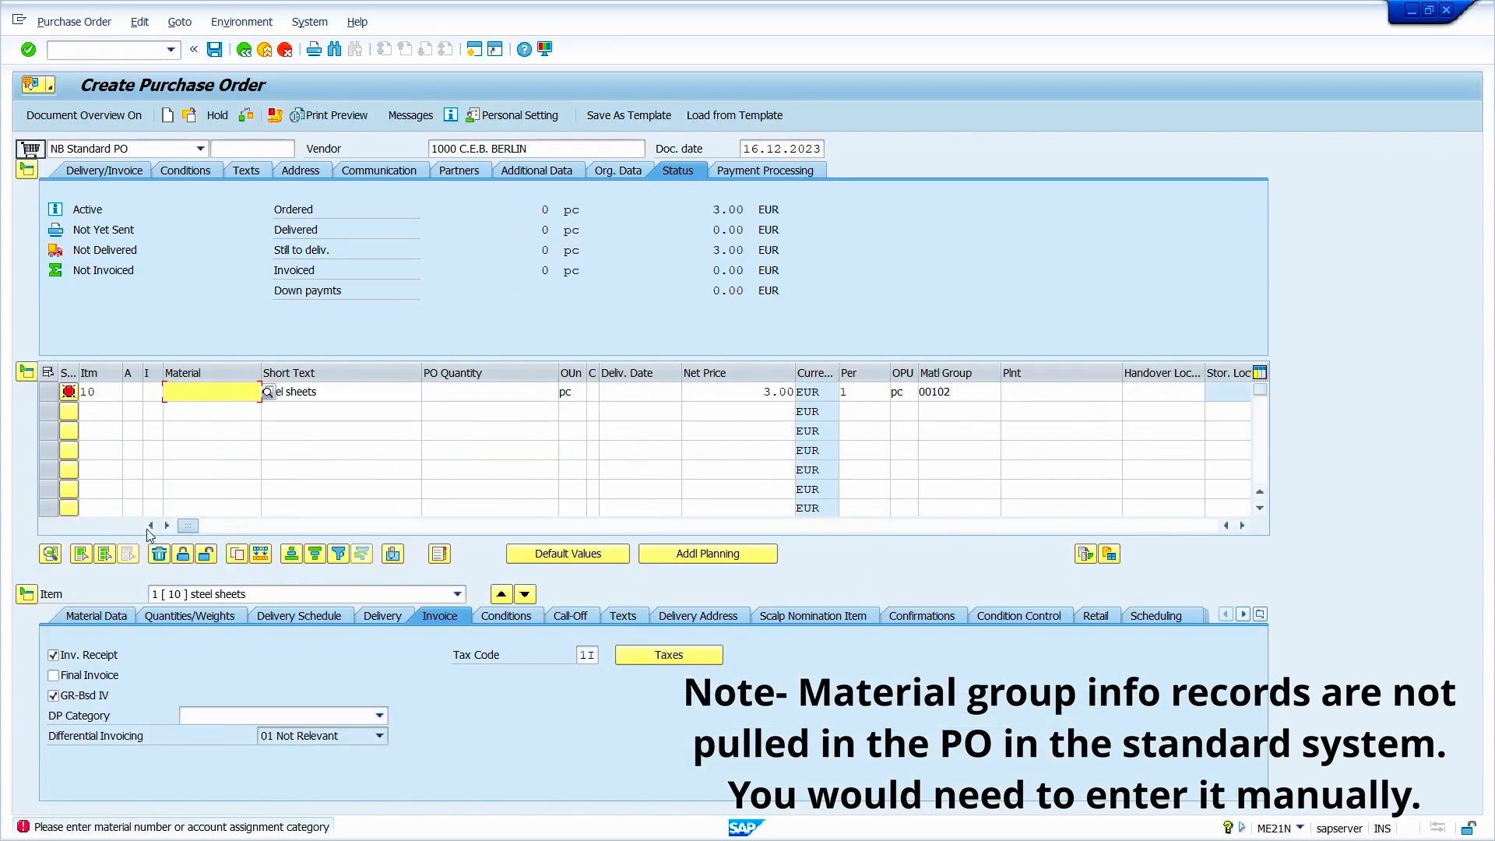
{"action": "left_click", "coordinate": [134, 399]}
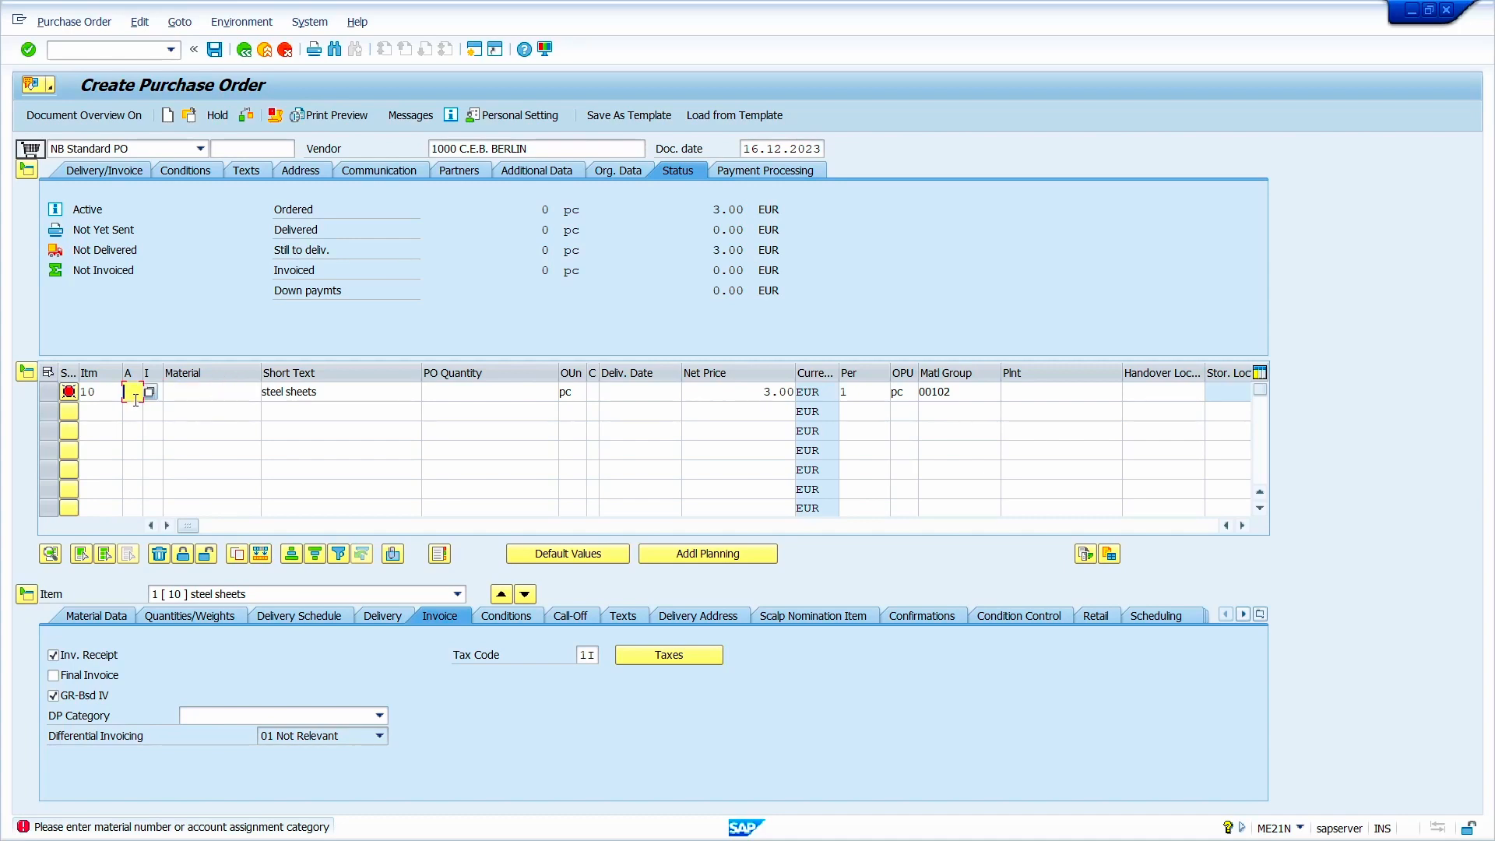
{"action": "type", "text": "k"}
{"action": "key", "text": "Return"}
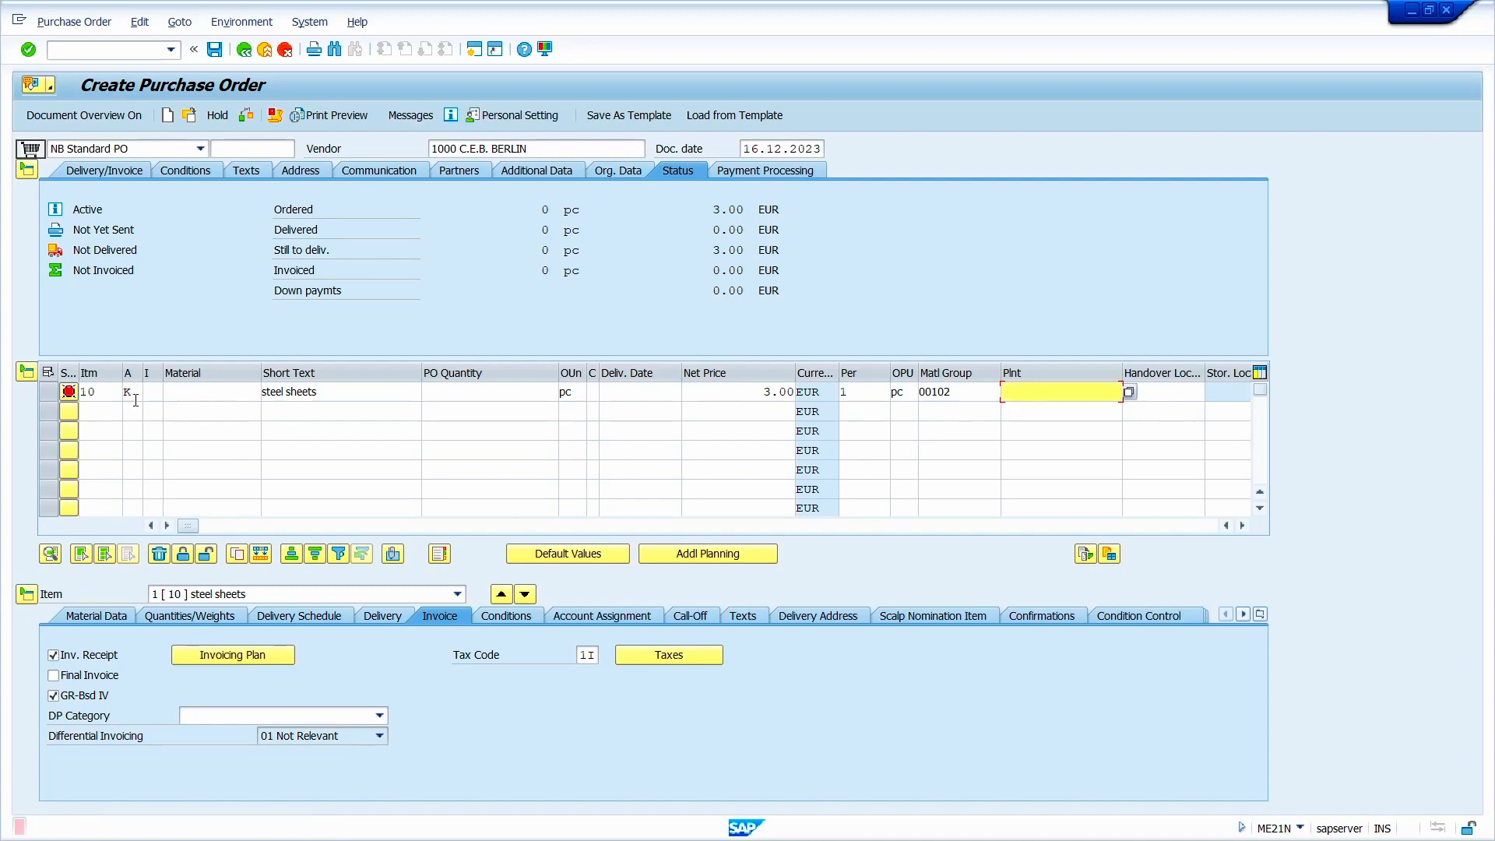
{"action": "type", "text": "1000"}
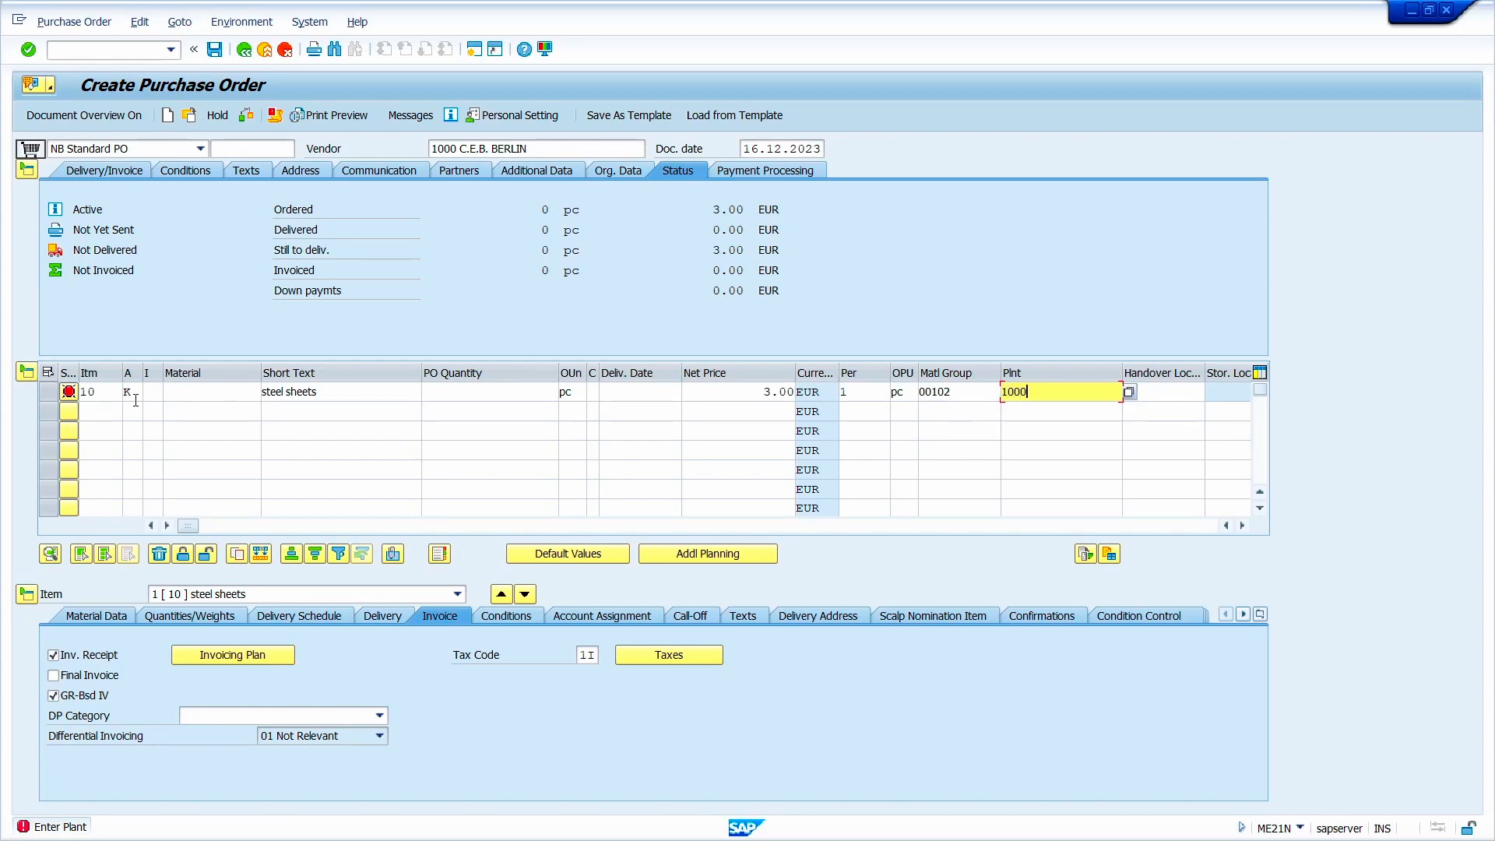
Confirm the plant and set the steel sheets item's PO quantity to 10.
{"action": "key", "text": "Return"}
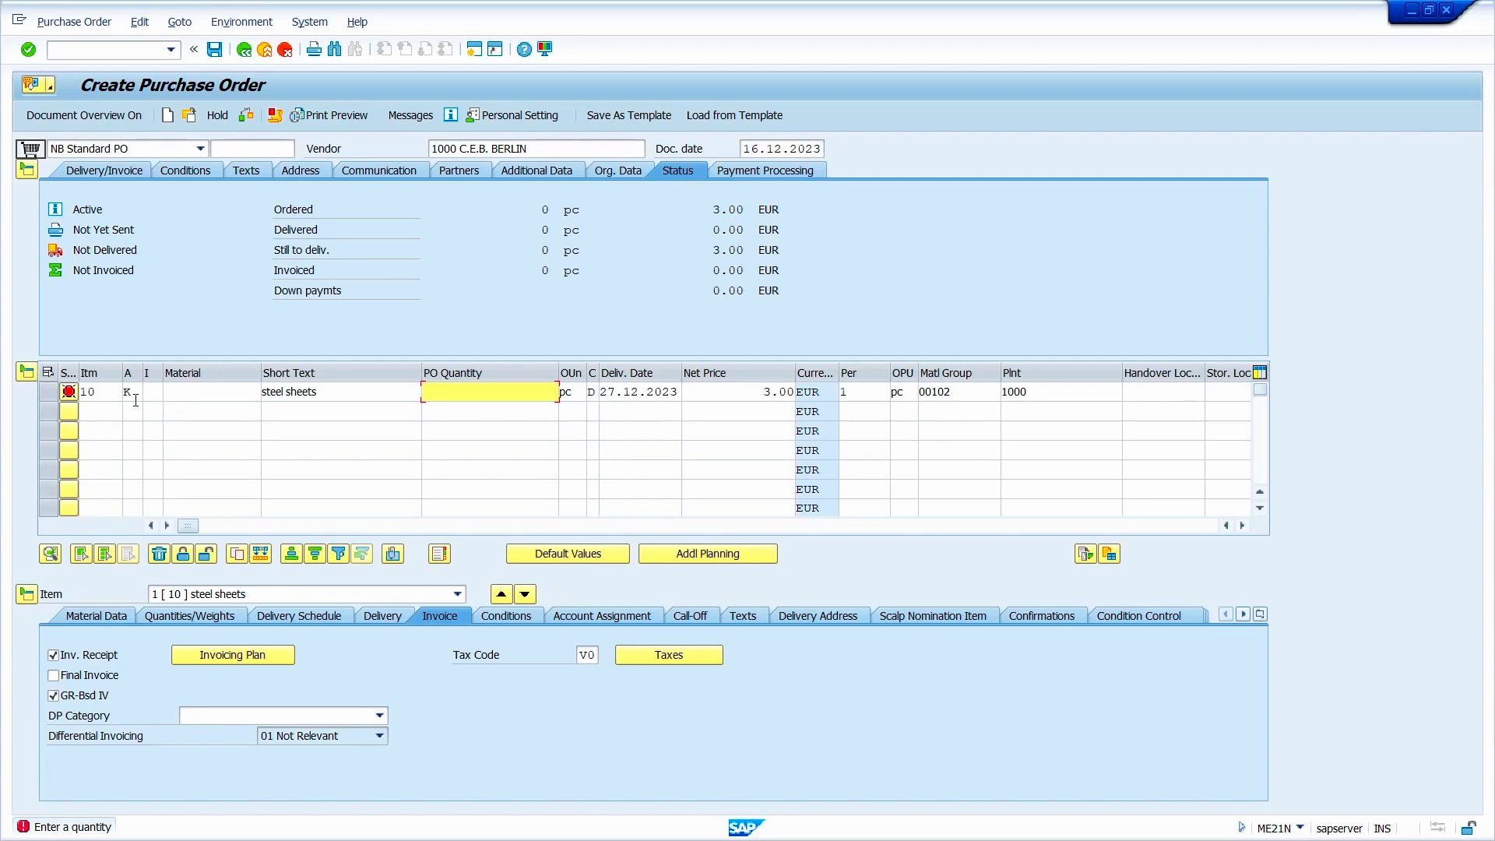
{"action": "type", "text": "10"}
{"action": "key", "text": "Return"}
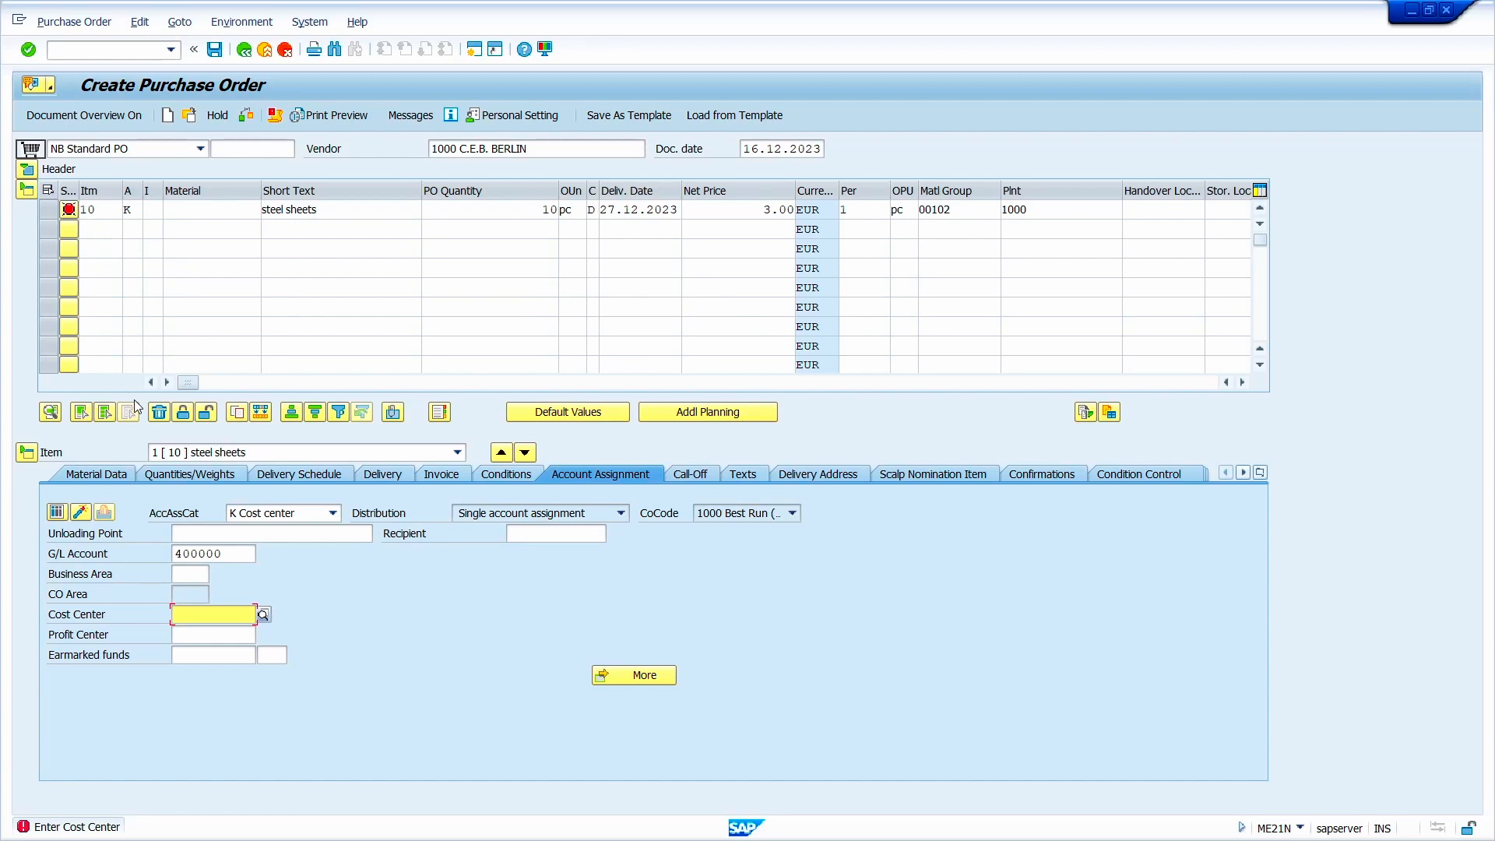
Assign the steel sheets item to cost center 1000 and check the purchase order.
{"action": "type", "text": "1000"}
{"action": "key", "text": "Return"}
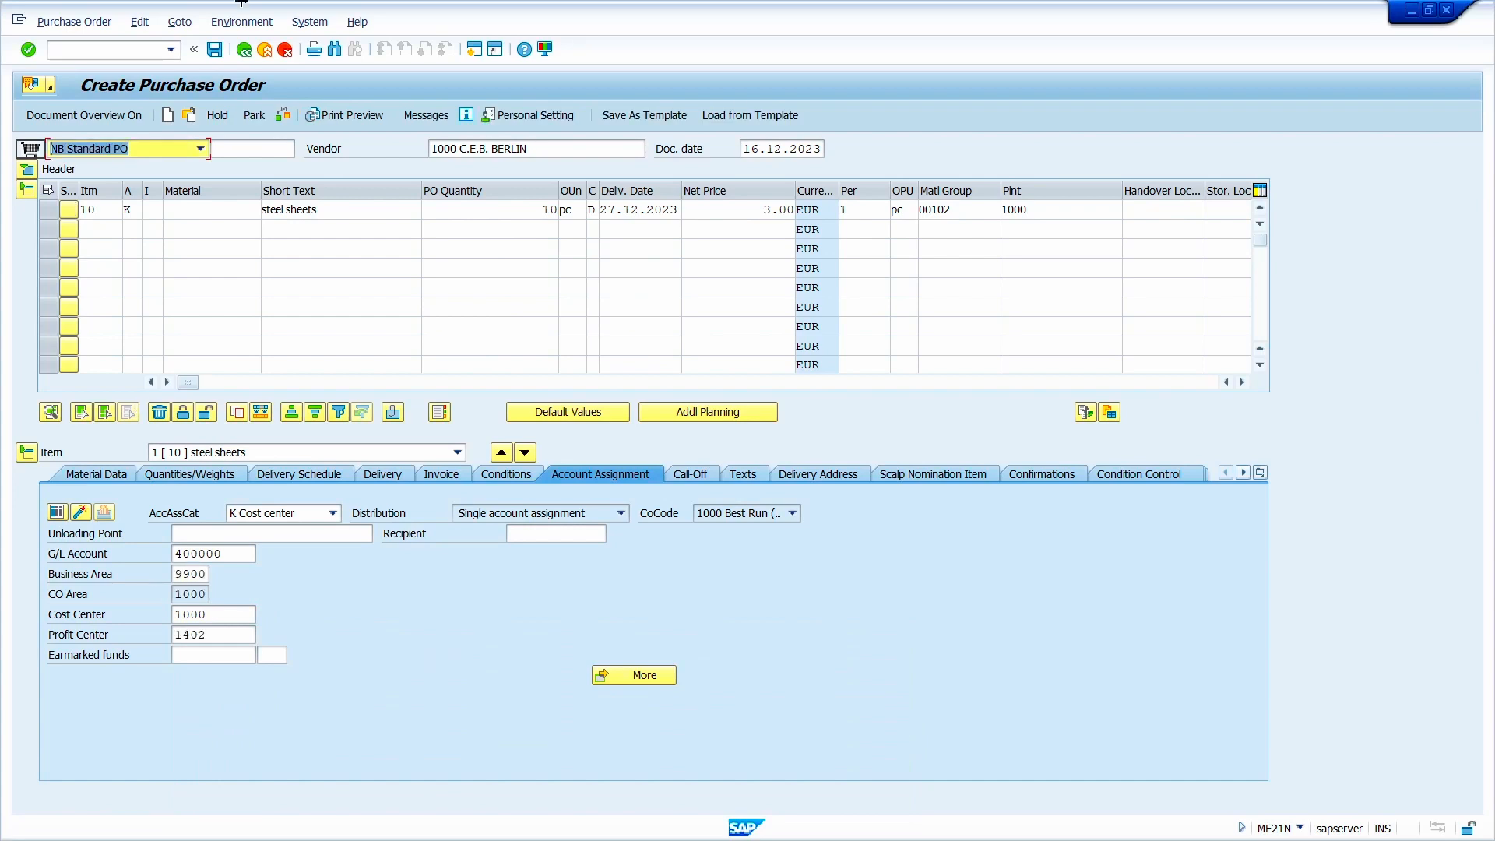
{"action": "left_click", "coordinate": [283, 116]}
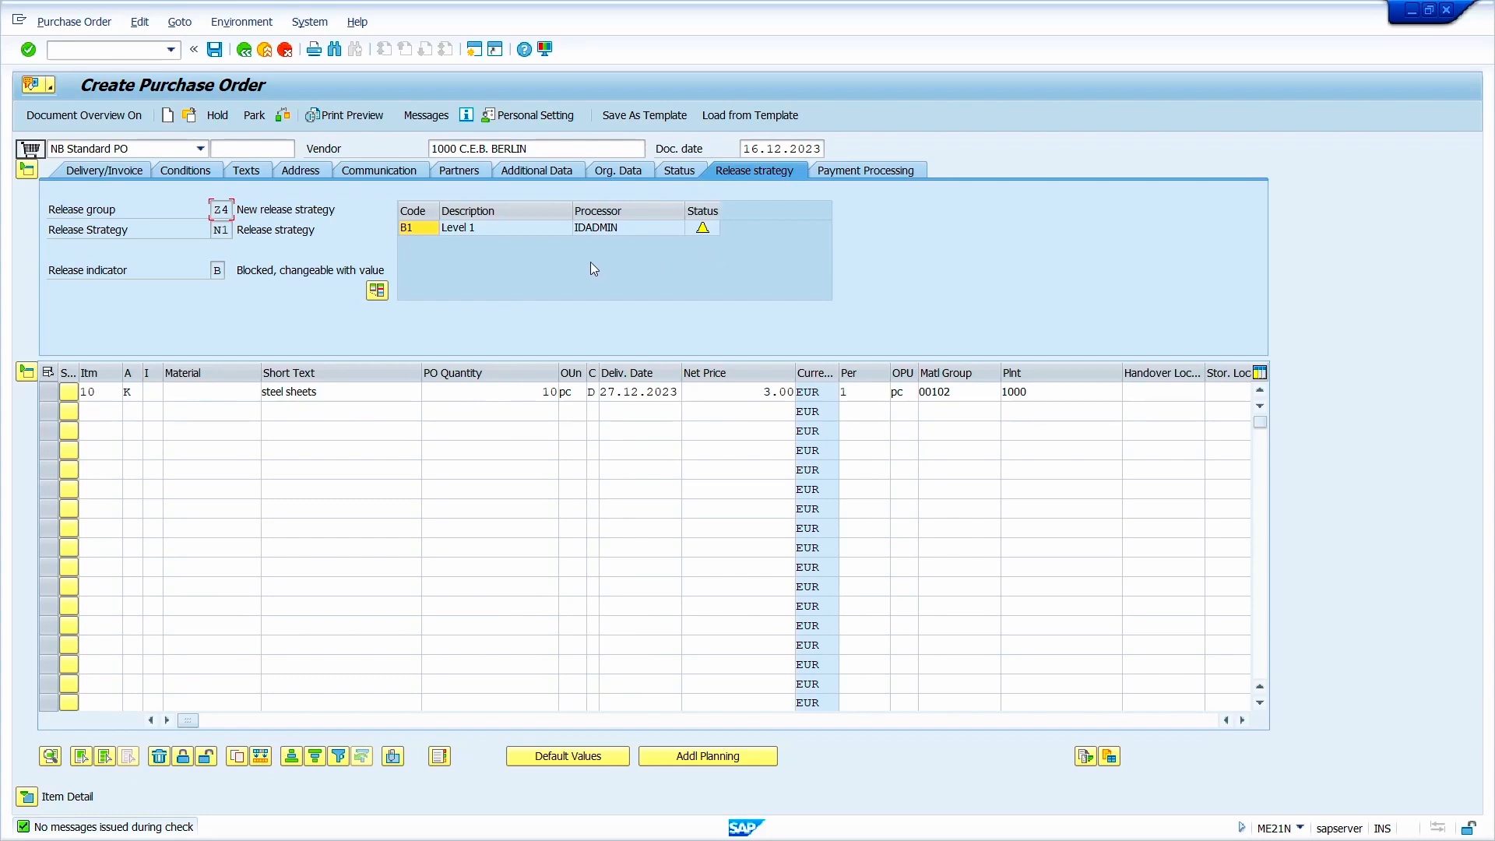
Start a new purchase order without saving the current one and set its vendor to 1000.
{"action": "left_click", "coordinate": [167, 116]}
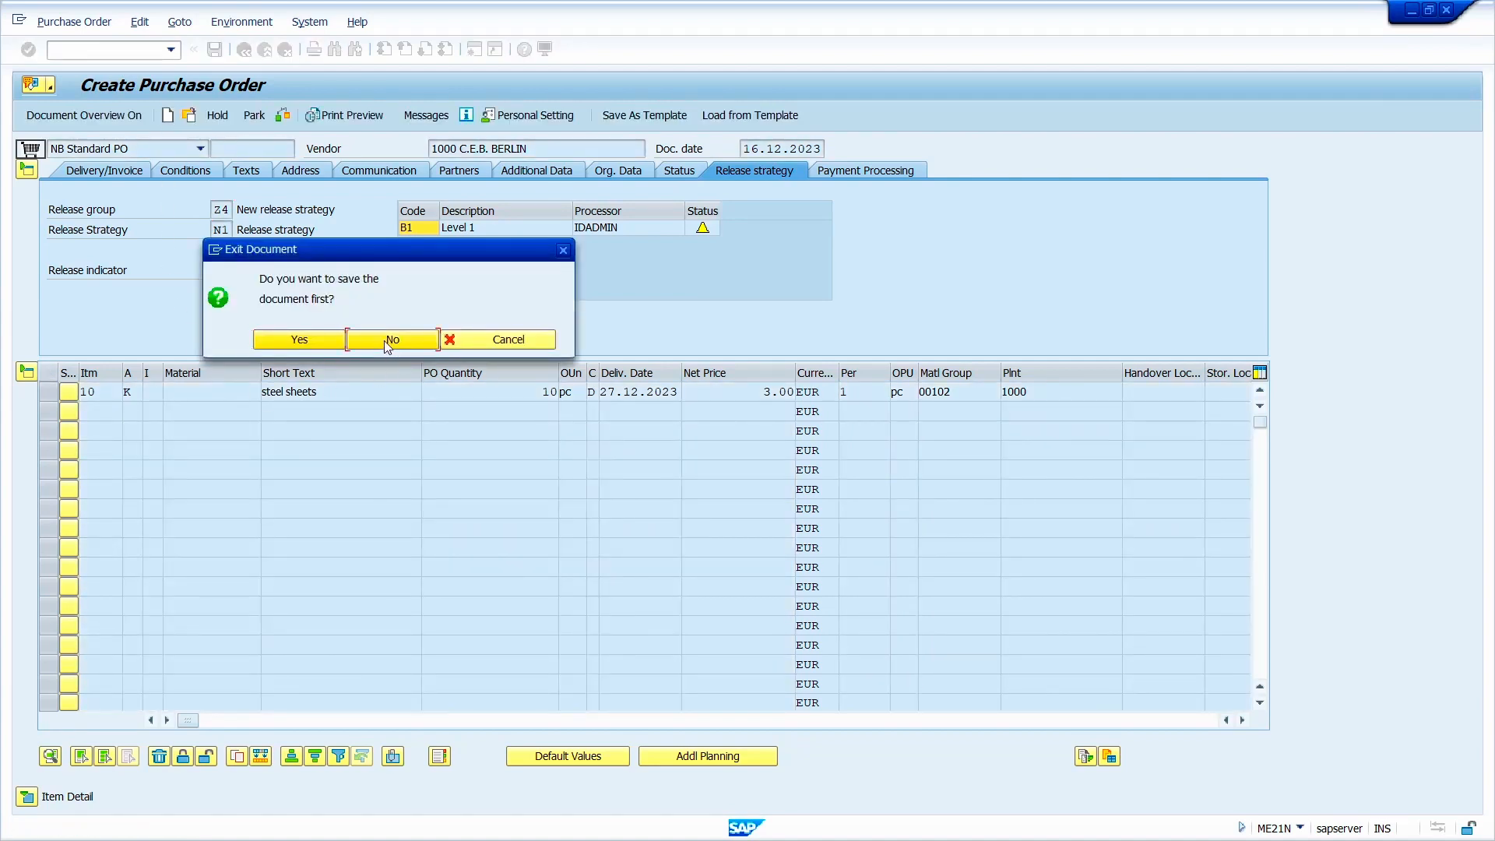
{"action": "left_click", "coordinate": [393, 341]}
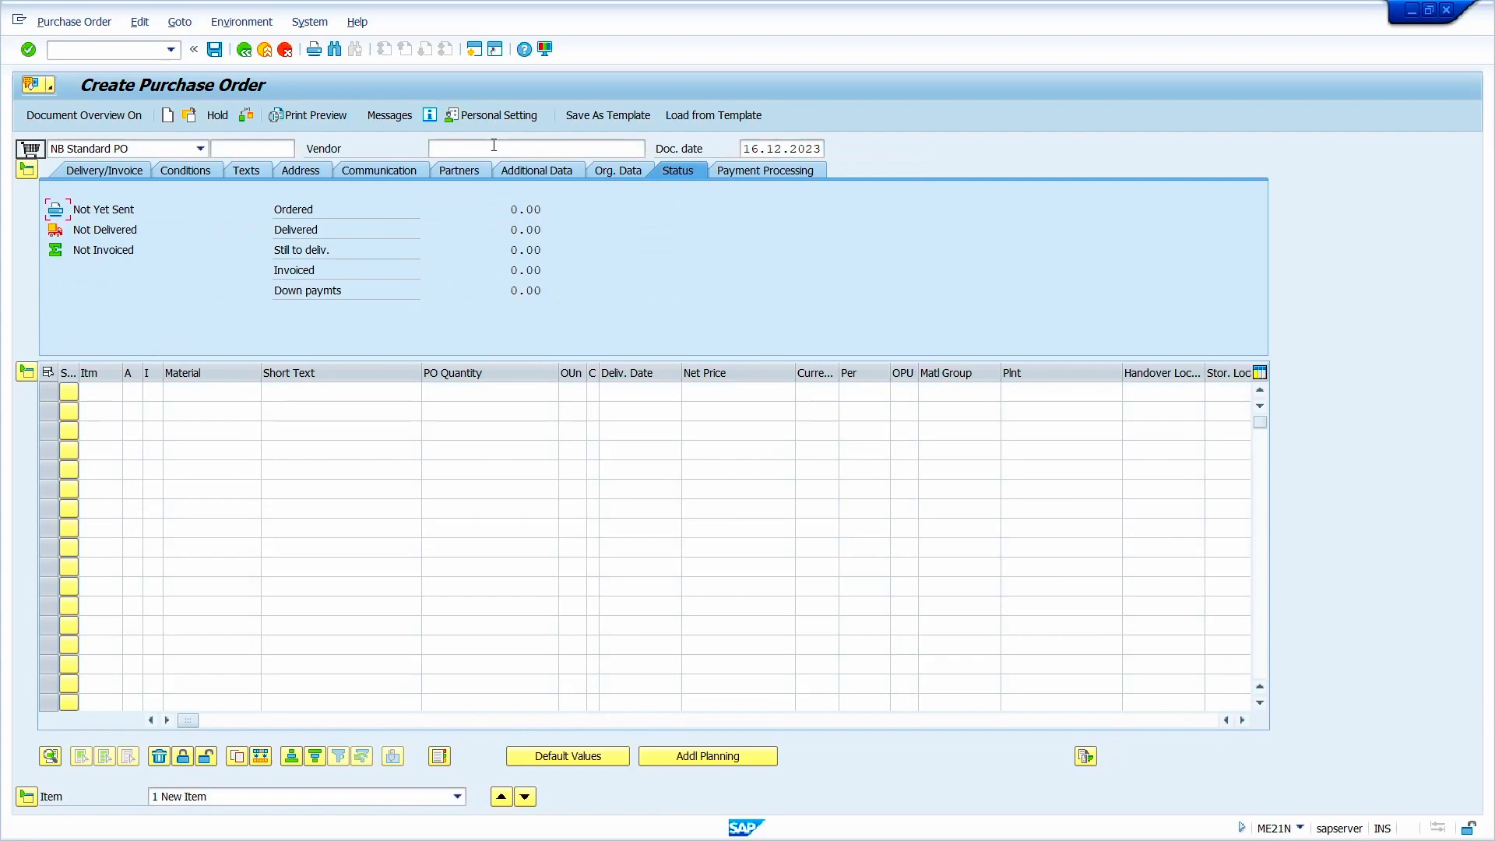
{"action": "left_click", "coordinate": [483, 146]}
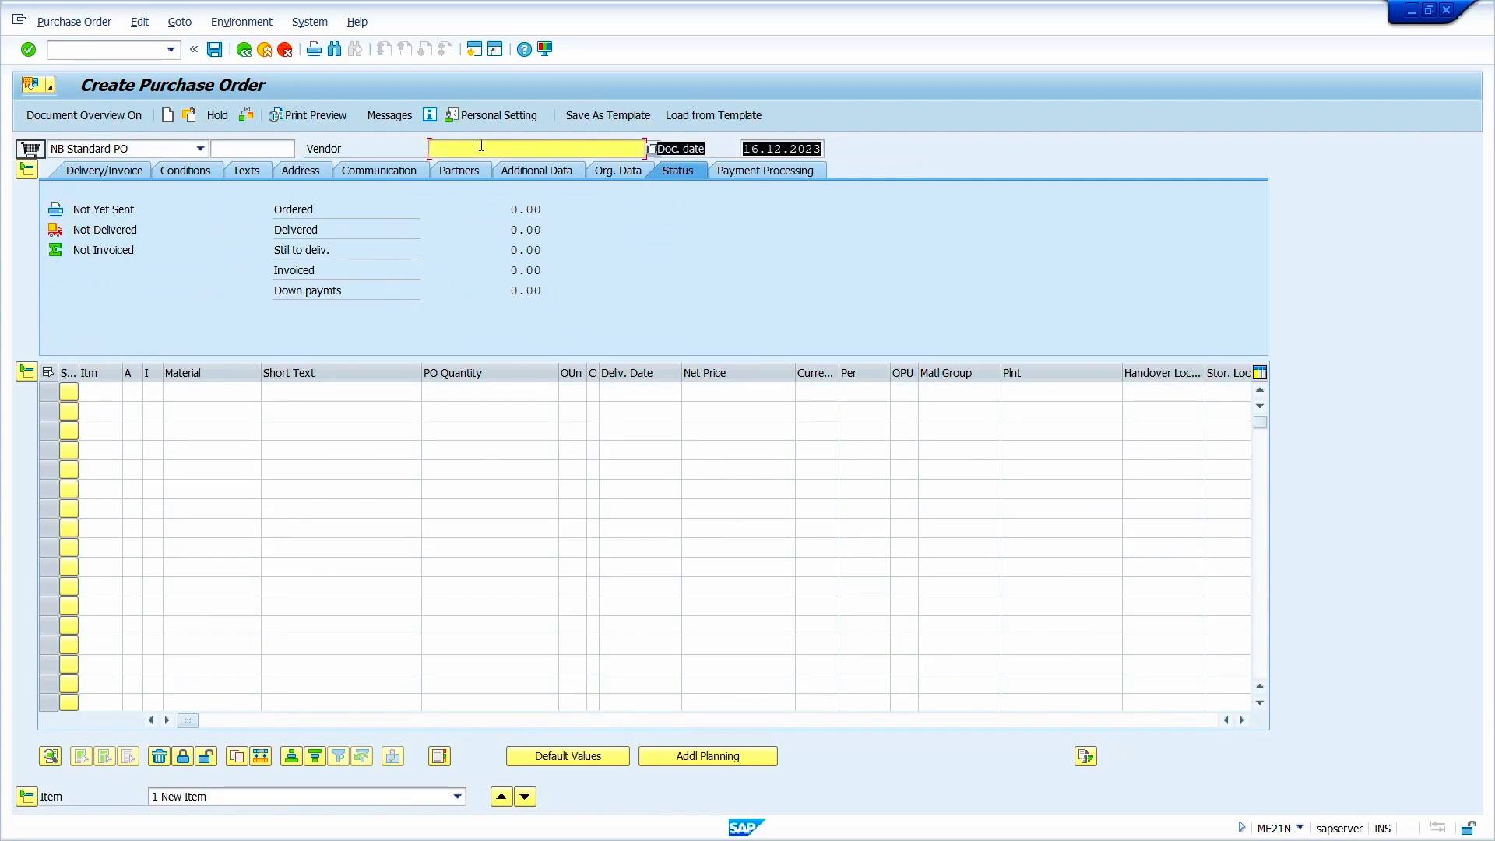
{"action": "left_click", "coordinate": [480, 167]}
{"action": "key", "text": "Return"}
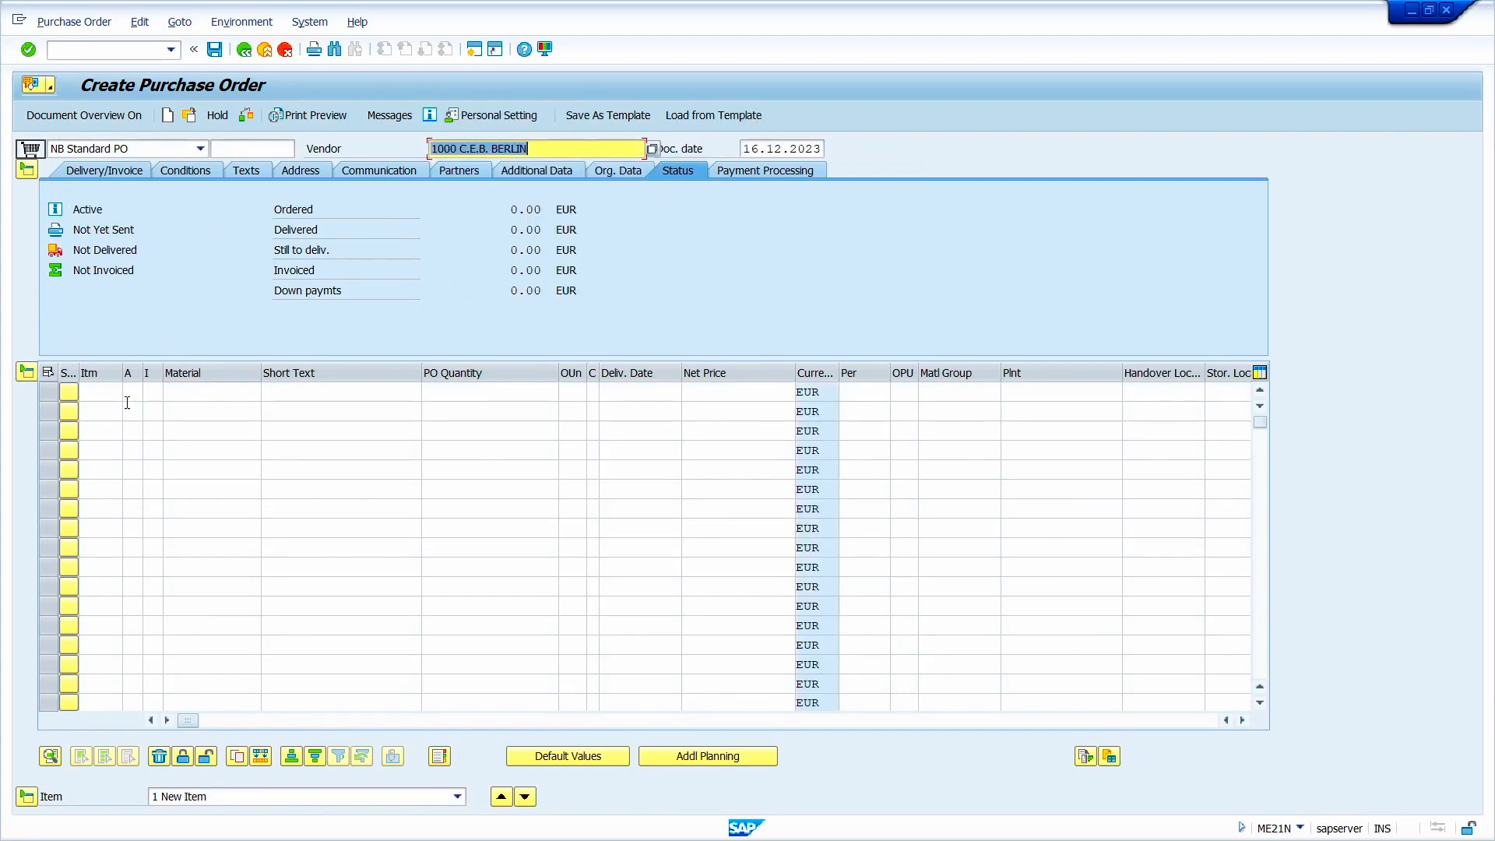
Give the first item account assignment category K and a PO quantity of 20, leaving material and short text empty.
{"action": "left_click", "coordinate": [133, 393]}
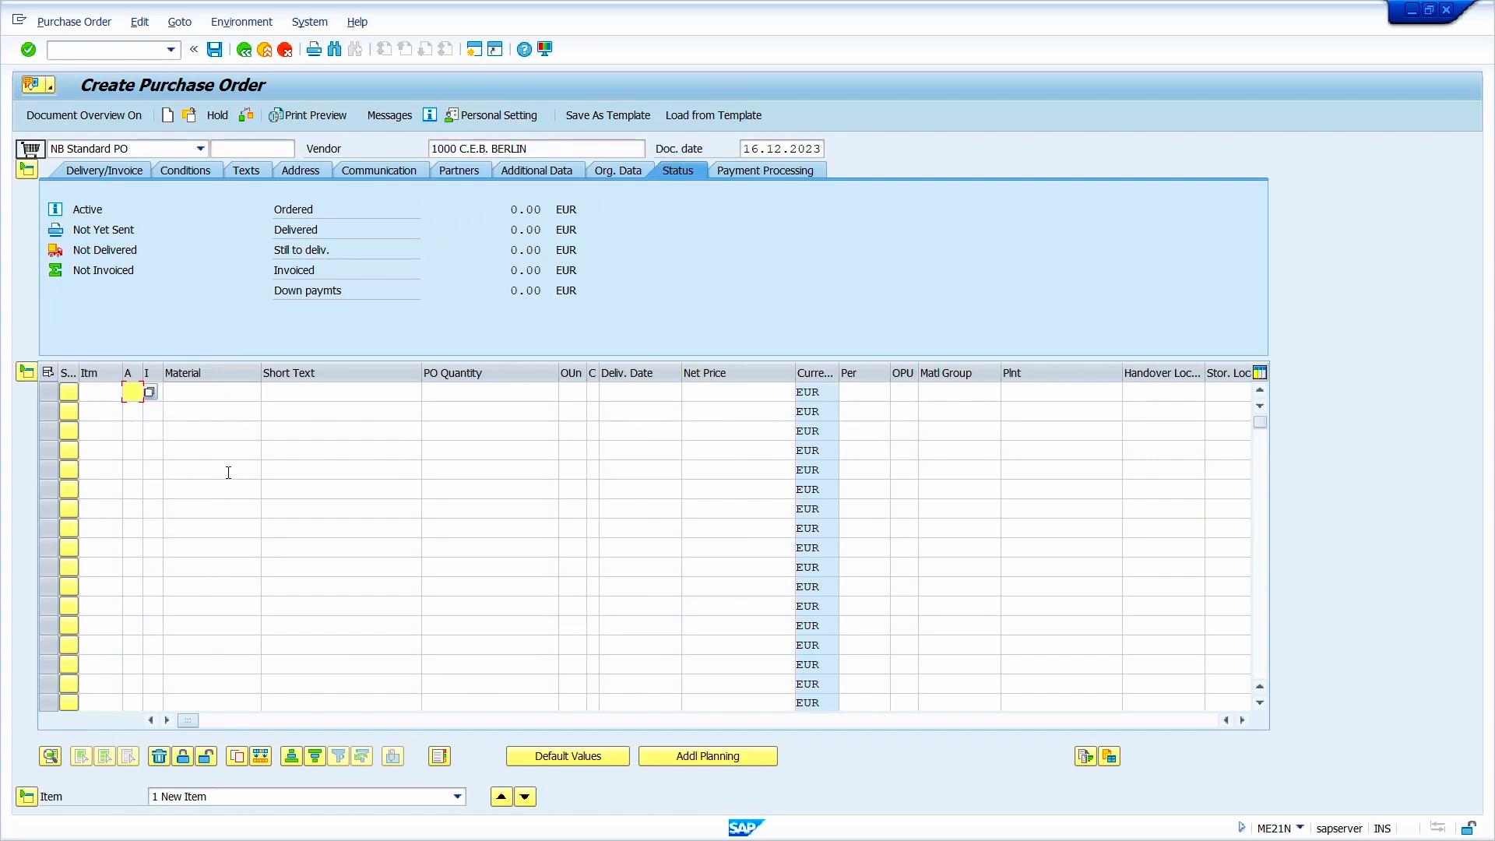
{"action": "type", "text": "k"}
{"action": "key", "text": "Tab"}
{"action": "key", "text": "Tab"}
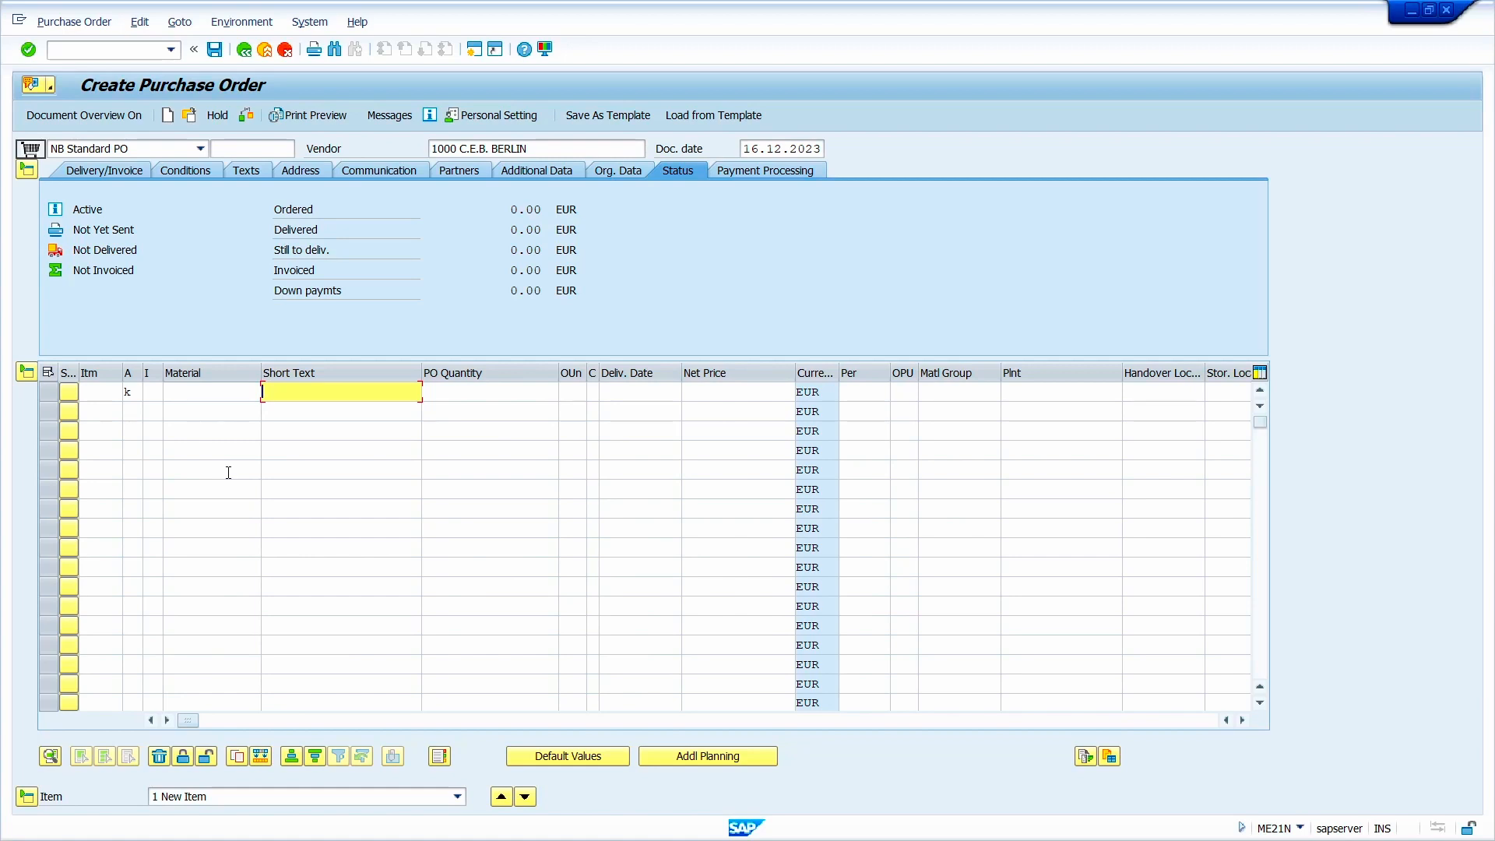
{"action": "key", "text": "Tab"}
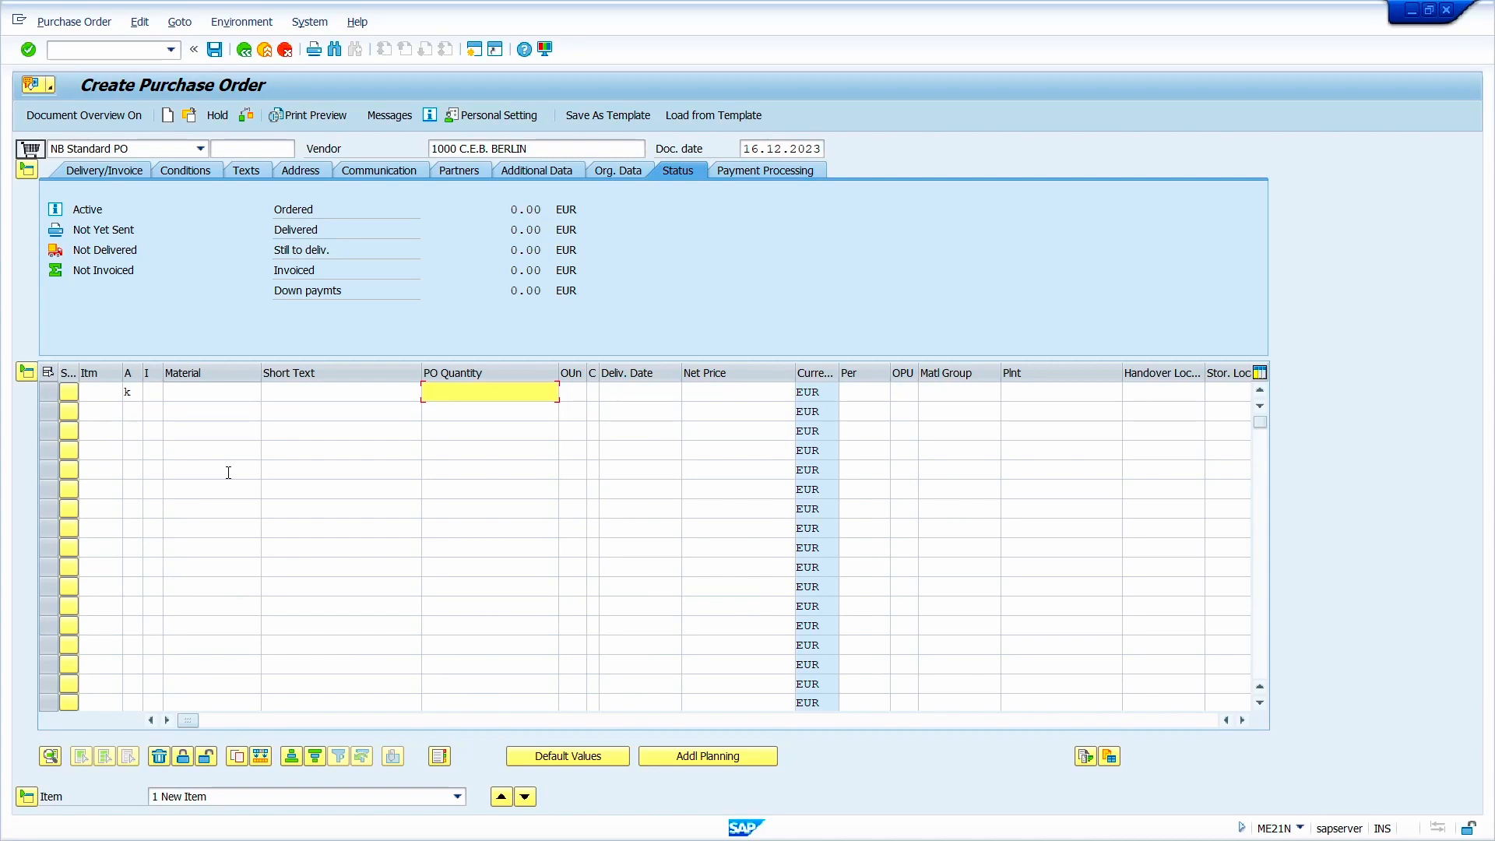
{"action": "type", "text": "20"}
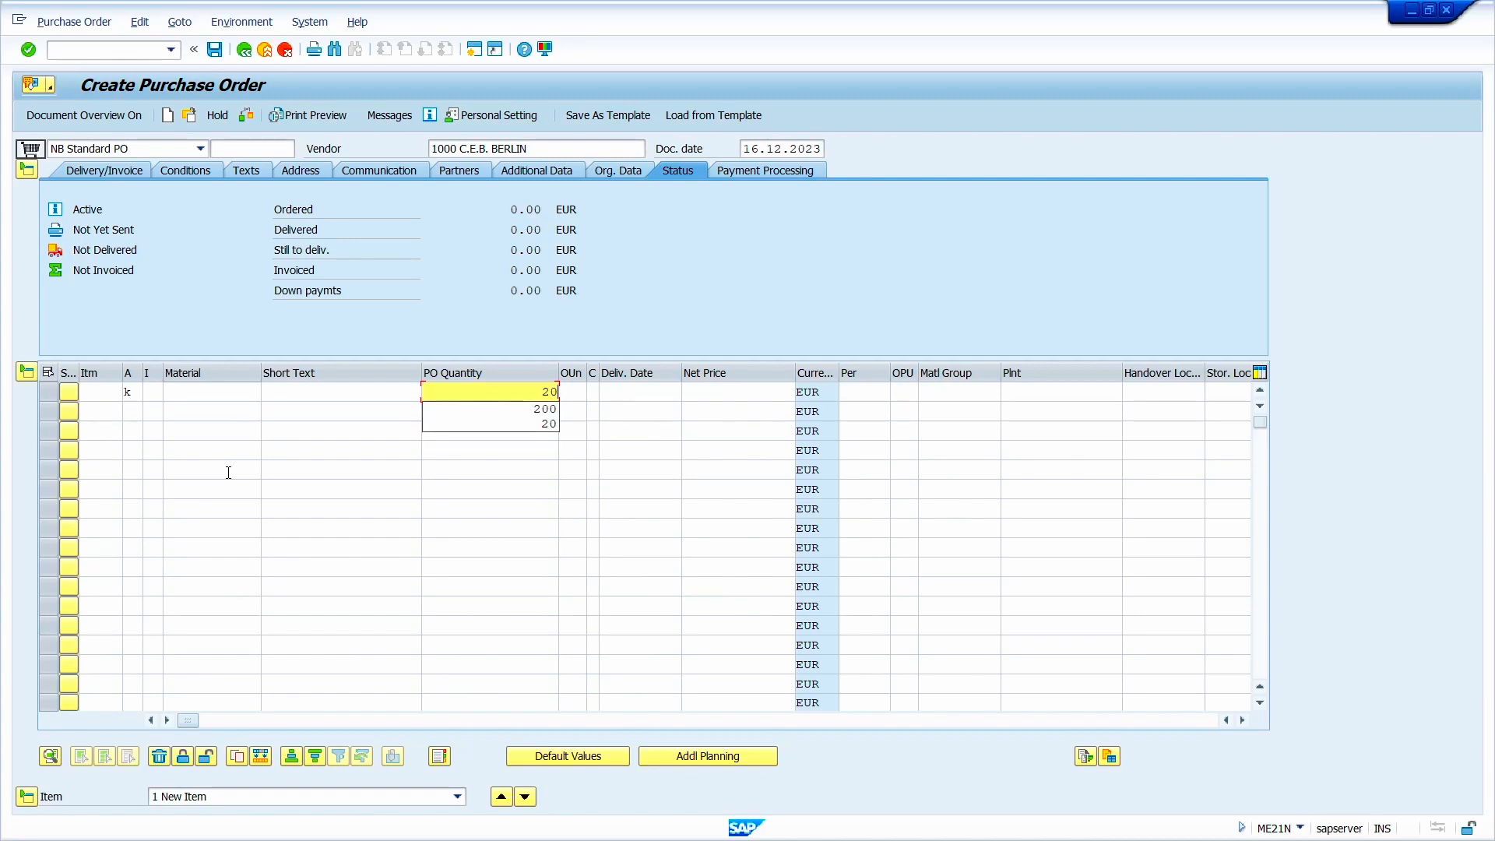
Set the first item's material group to 00102 (Steel sheets) and its plant to 1000, and apply the entries.
{"action": "key", "text": "Tab"}
{"action": "key", "text": "Tab"}
{"action": "key", "text": "Tab"}
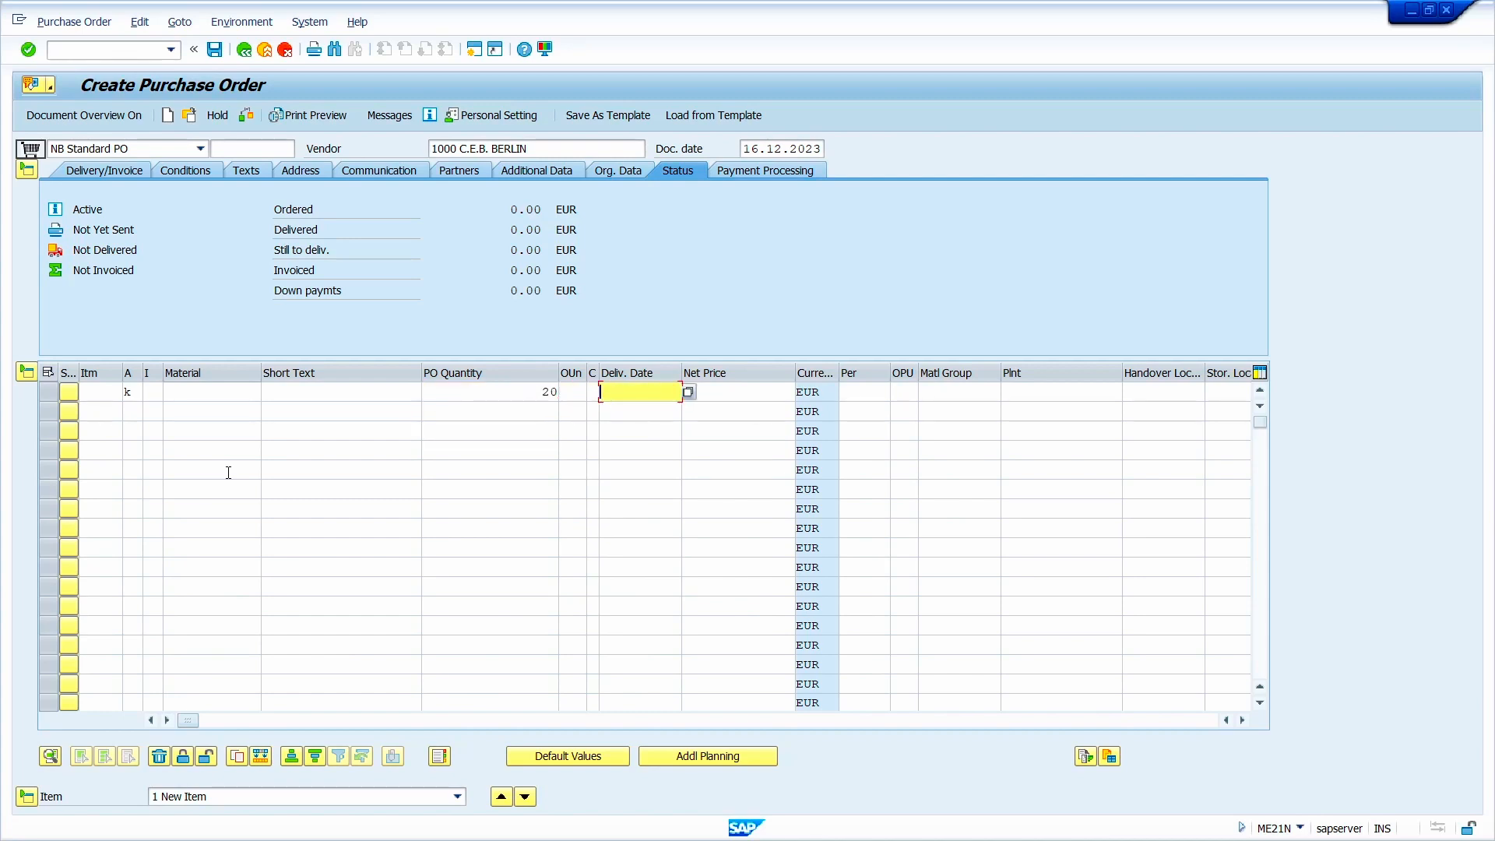
{"action": "key", "text": "Tab"}
{"action": "key", "text": "Tab"}
{"action": "key", "text": "Tab"}
{"action": "key", "text": "Tab"}
{"action": "key", "text": "Tab"}
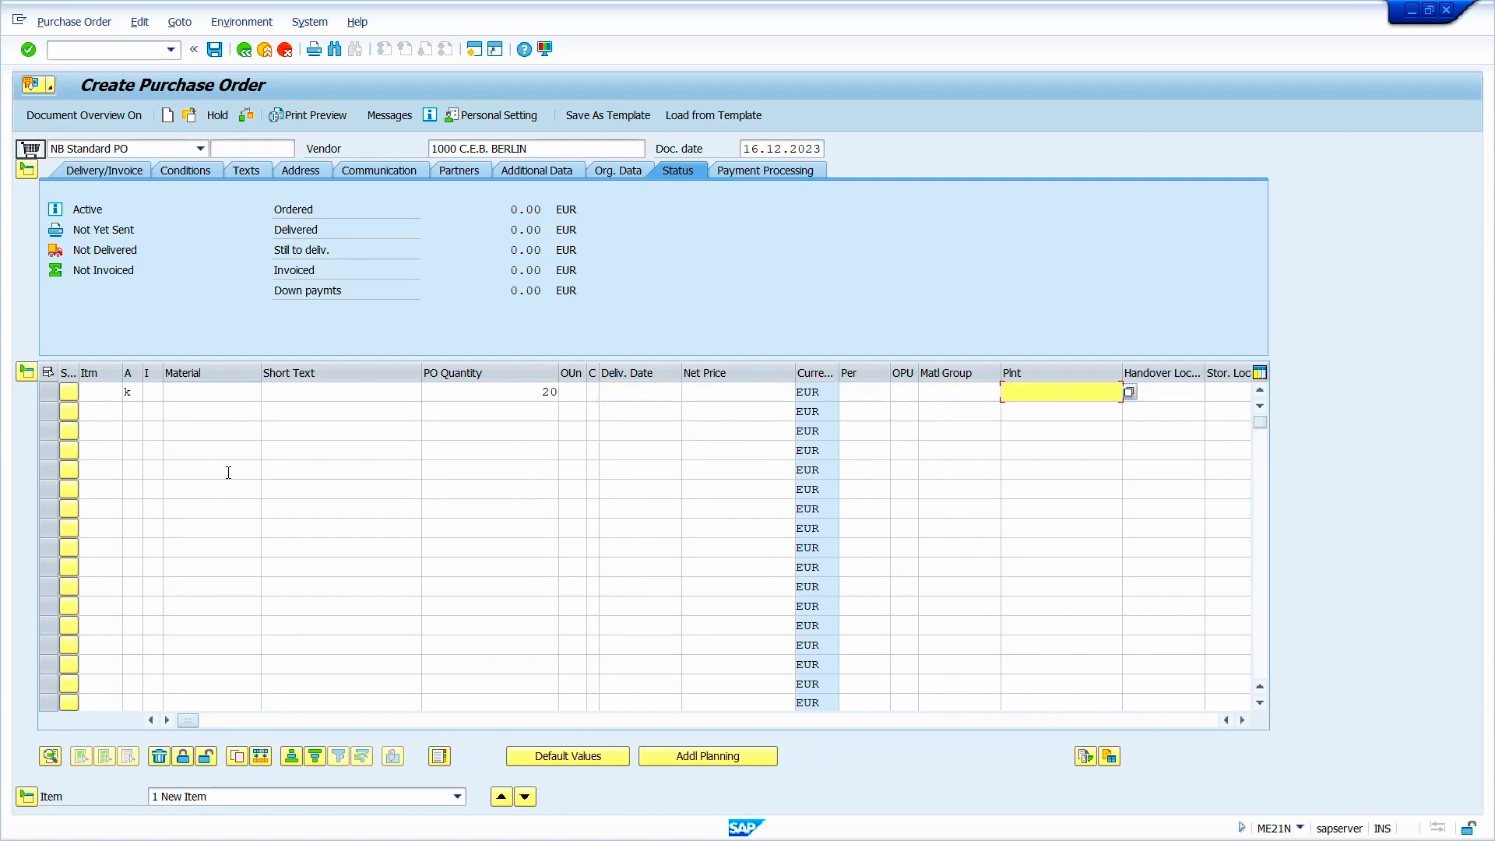
{"action": "key", "text": "shift+Tab"}
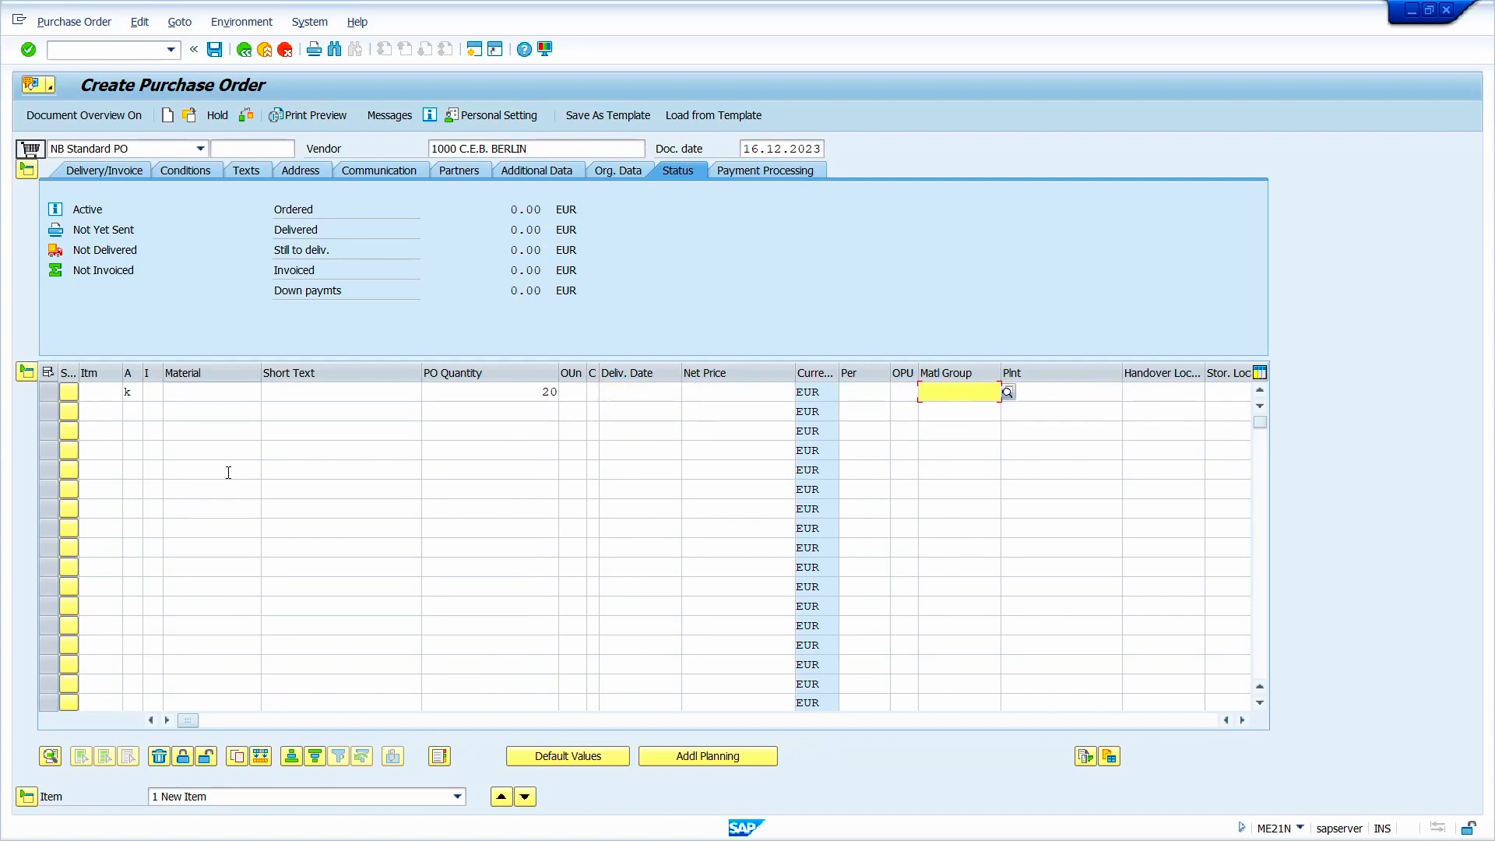
{"action": "key", "text": "F4"}
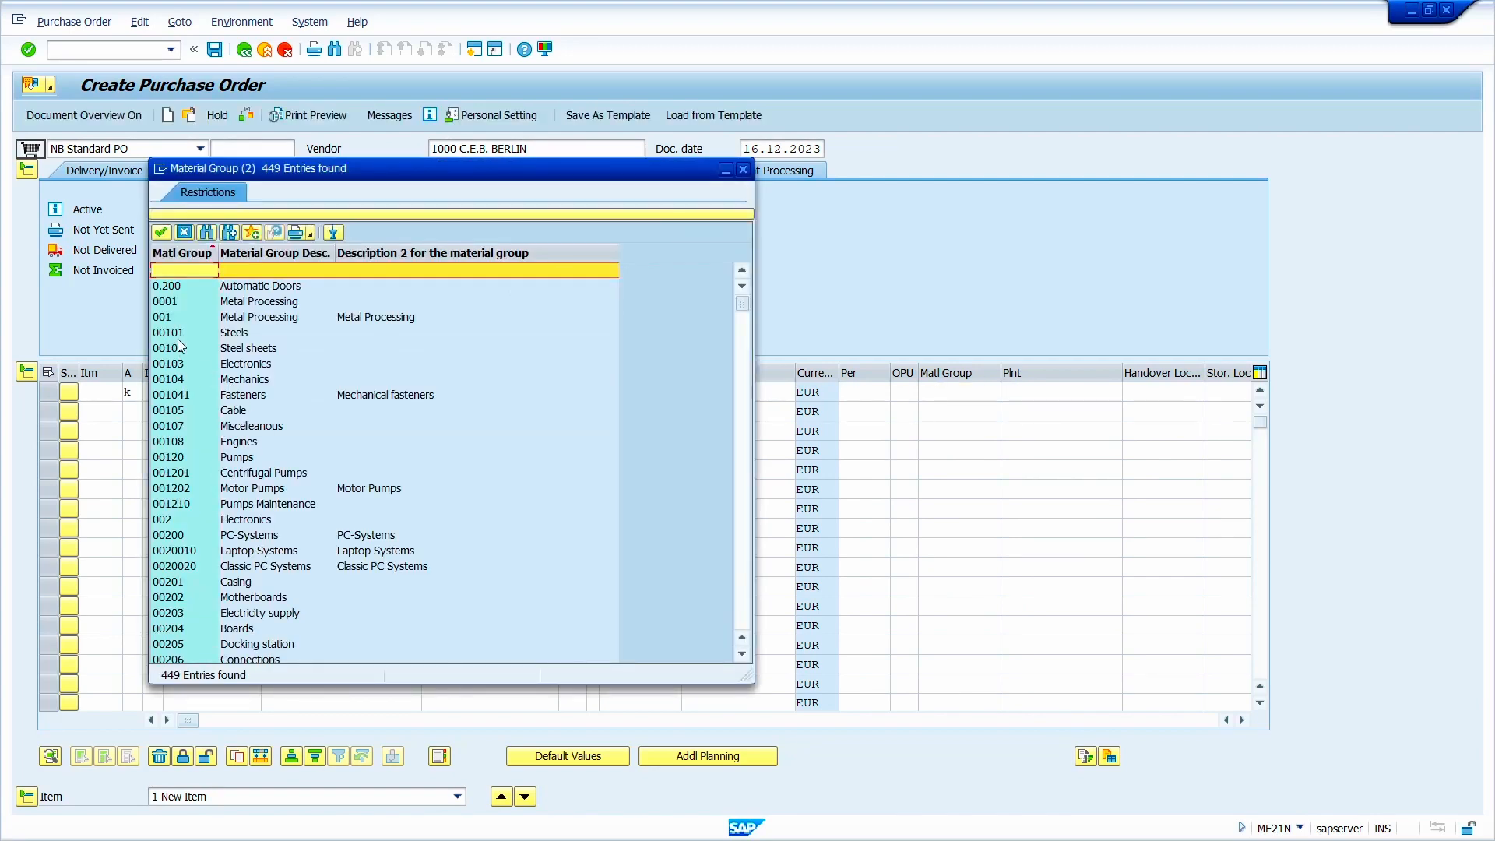
{"action": "double_click", "coordinate": [178, 349]}
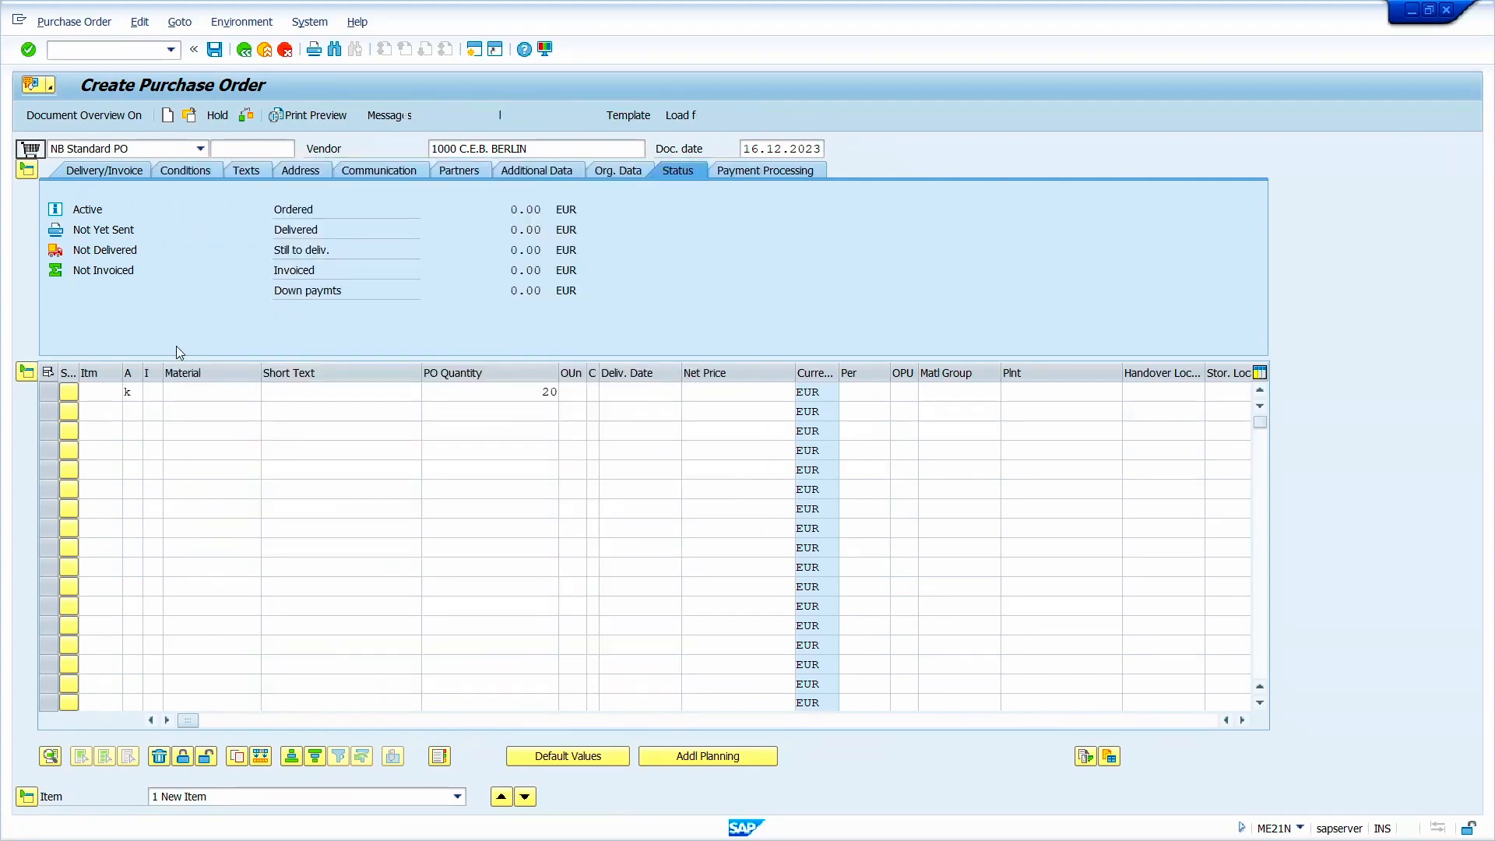
{"action": "key", "text": "Tab"}
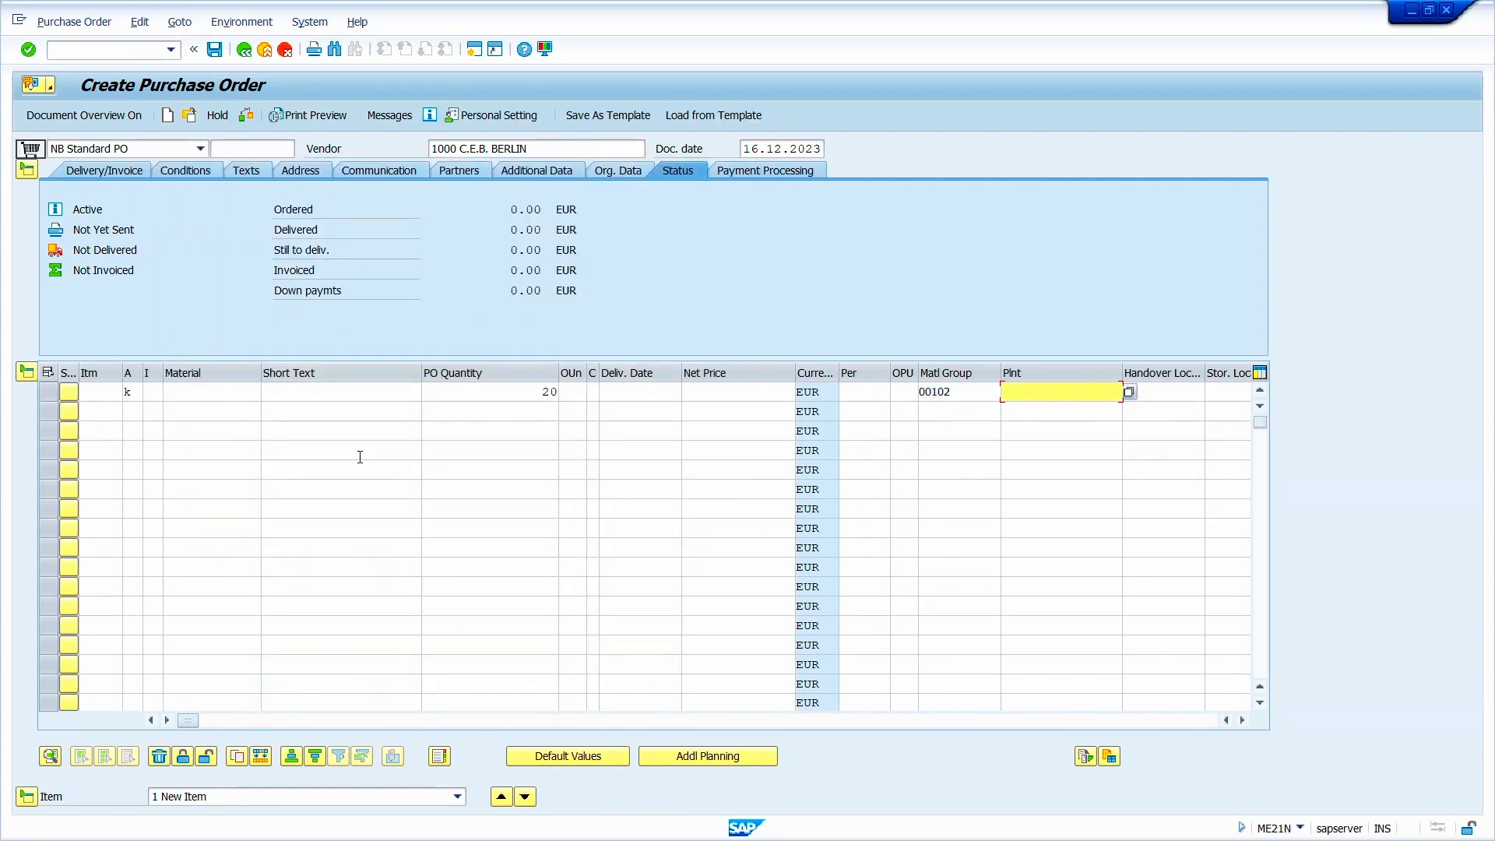
{"action": "type", "text": "1000"}
{"action": "key", "text": "Return"}
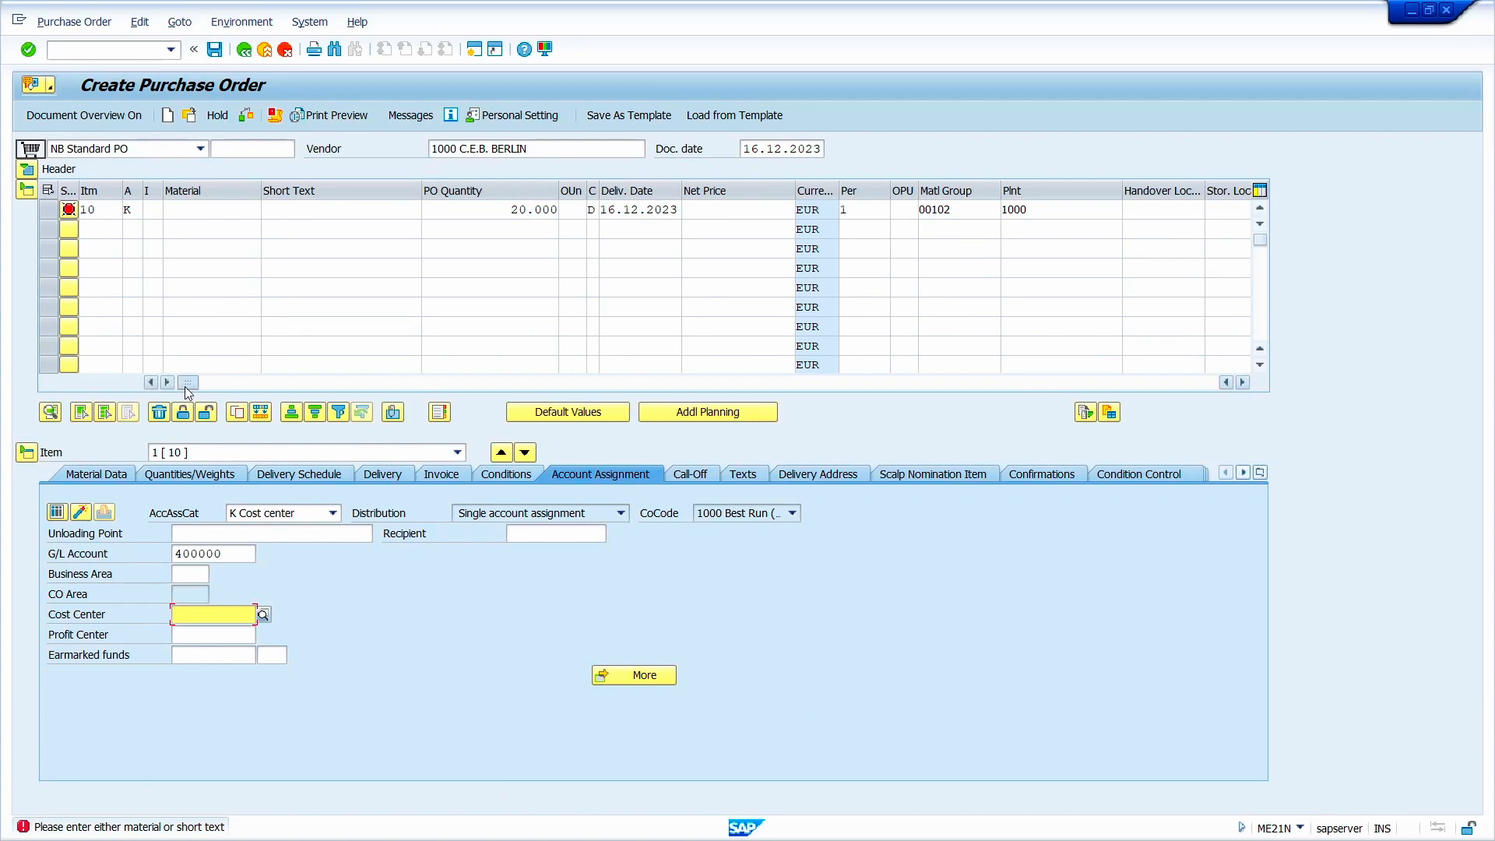
Assign cost center 1000 to item 10 in its account assignment.
{"action": "left_click_drag", "start_coordinate": [188, 383], "coordinate": [496, 399]}
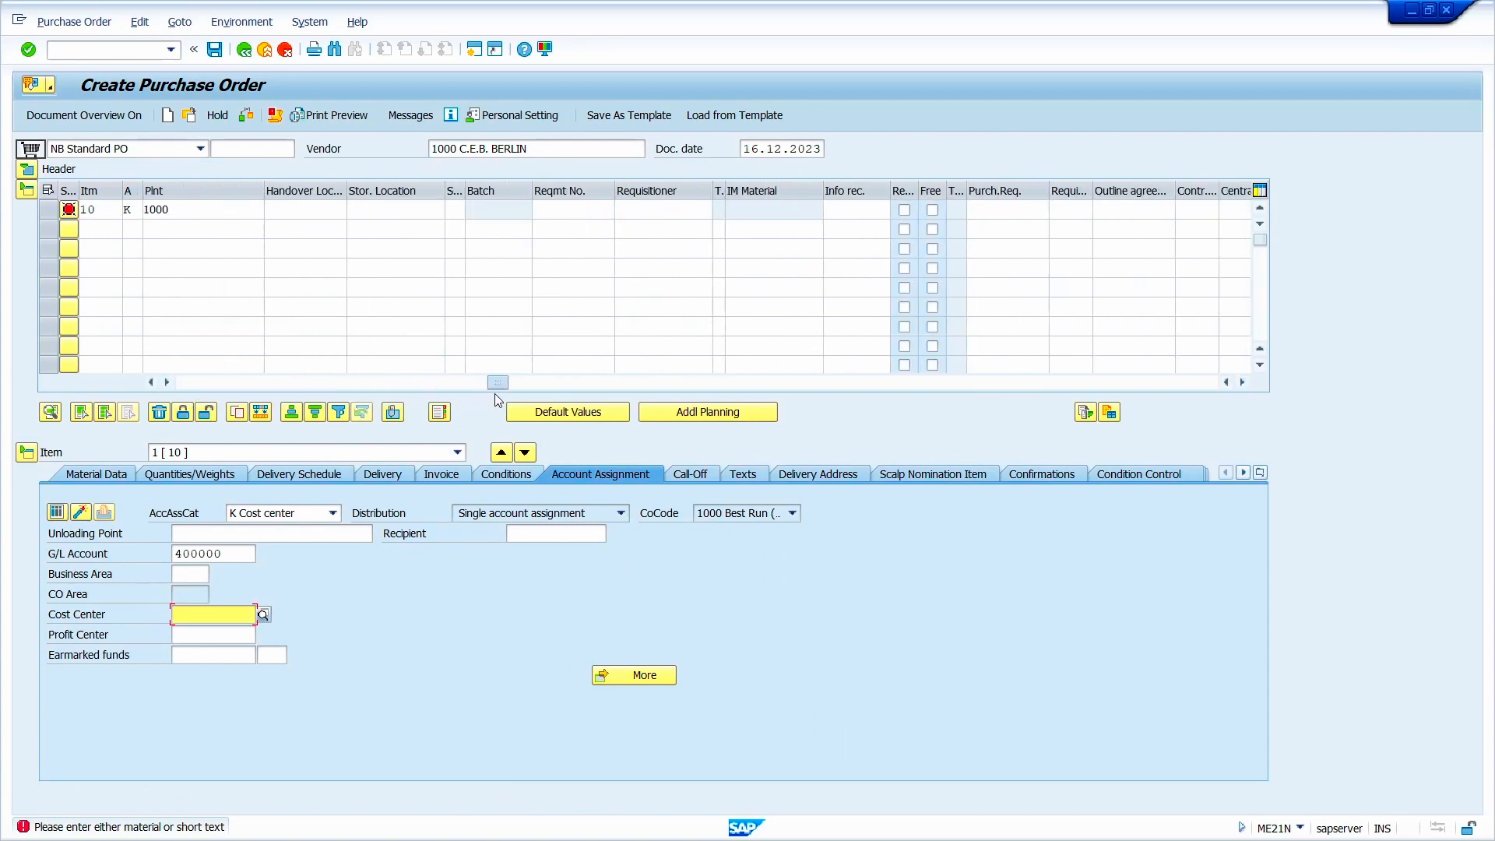
{"action": "left_click", "coordinate": [180, 616]}
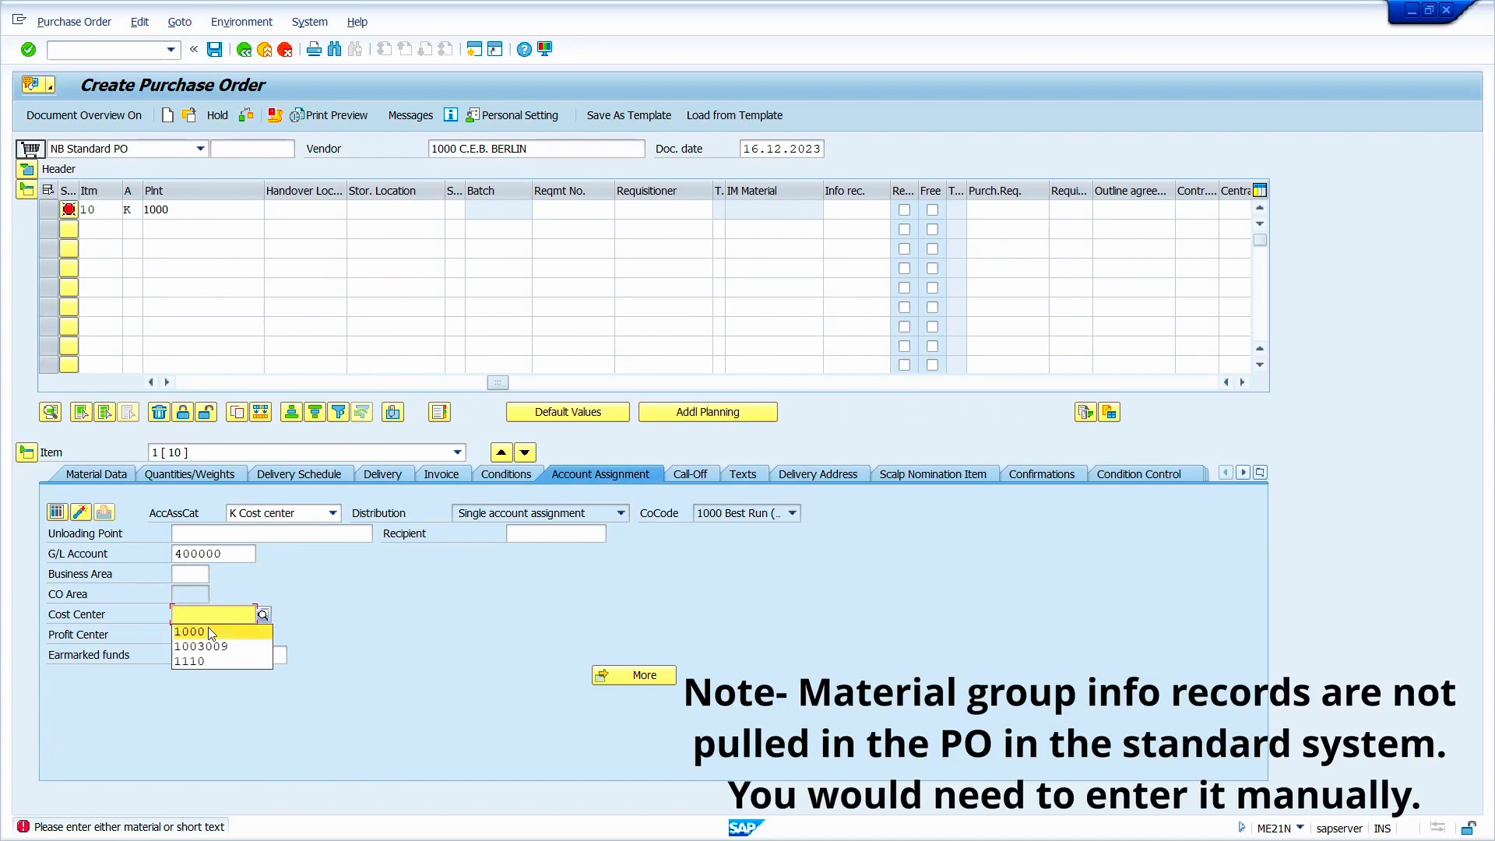
{"action": "left_click", "coordinate": [211, 634]}
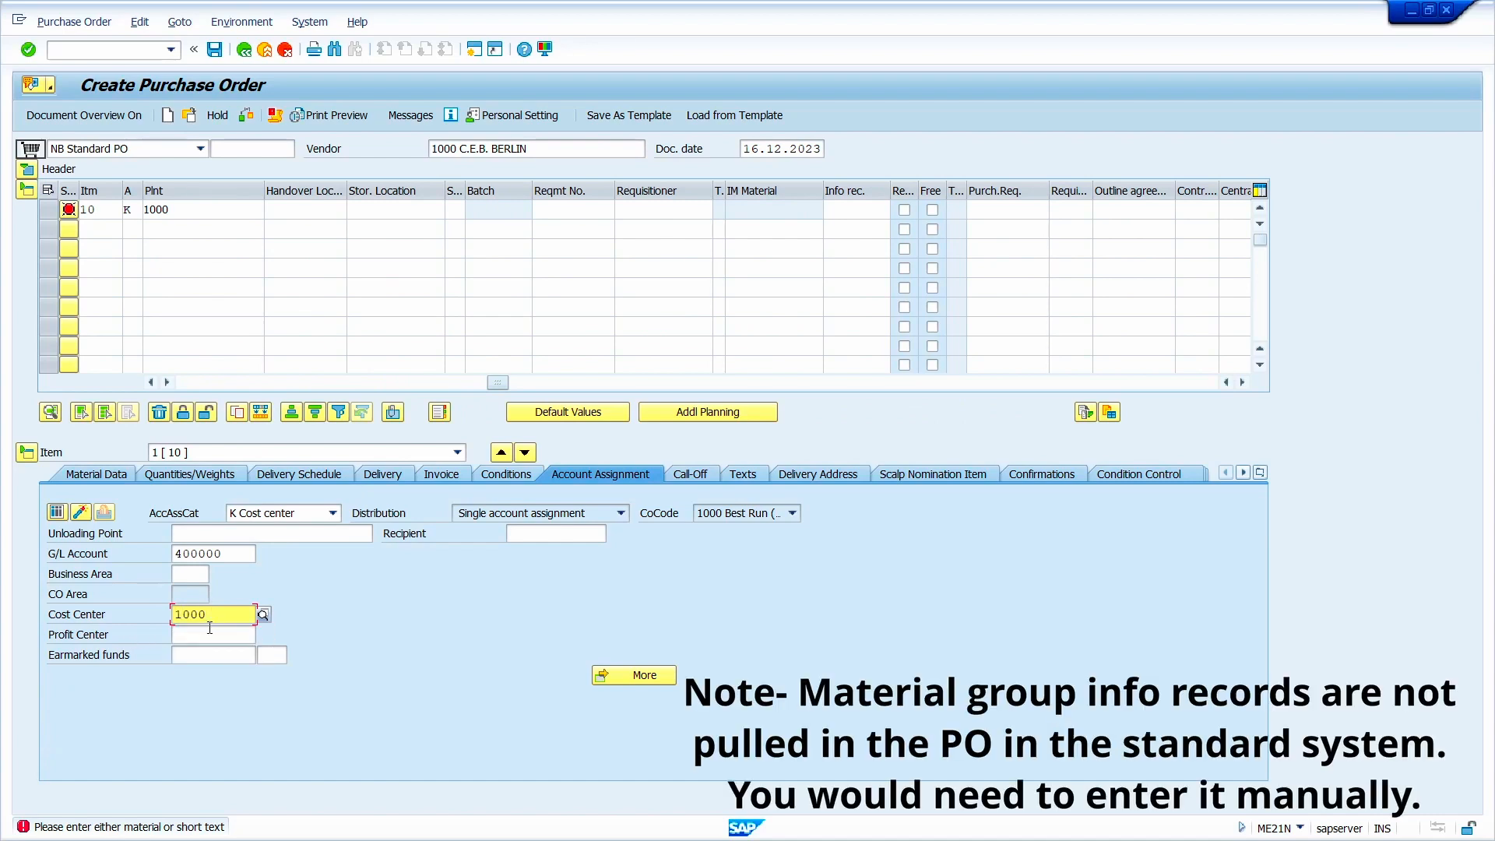
{"action": "left_click_drag", "start_coordinate": [497, 383], "coordinate": [456, 391]}
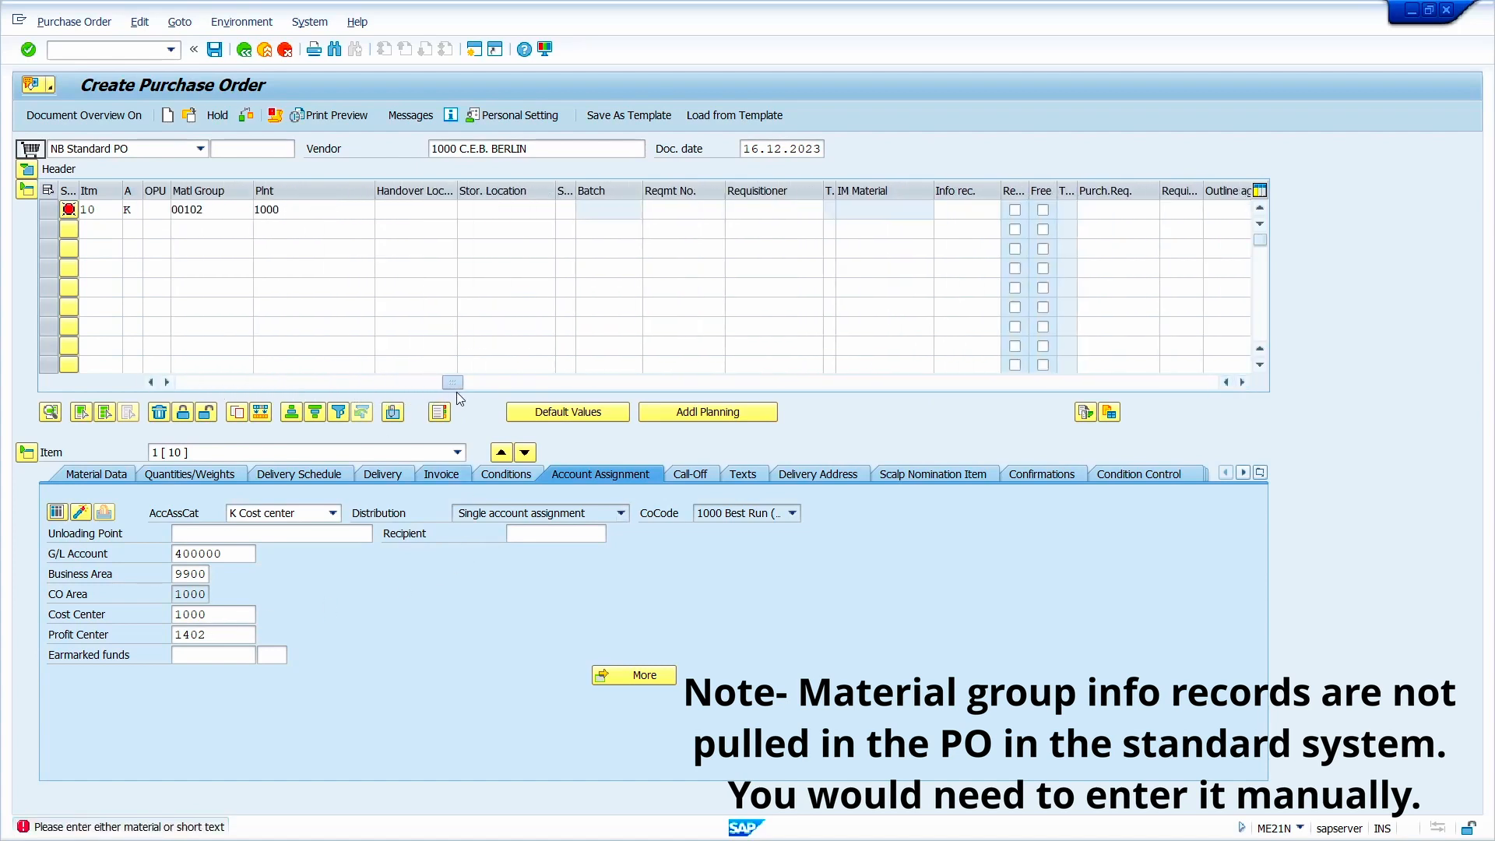
{"action": "left_click", "coordinate": [954, 217]}
{"action": "left_click", "coordinate": [955, 218]}
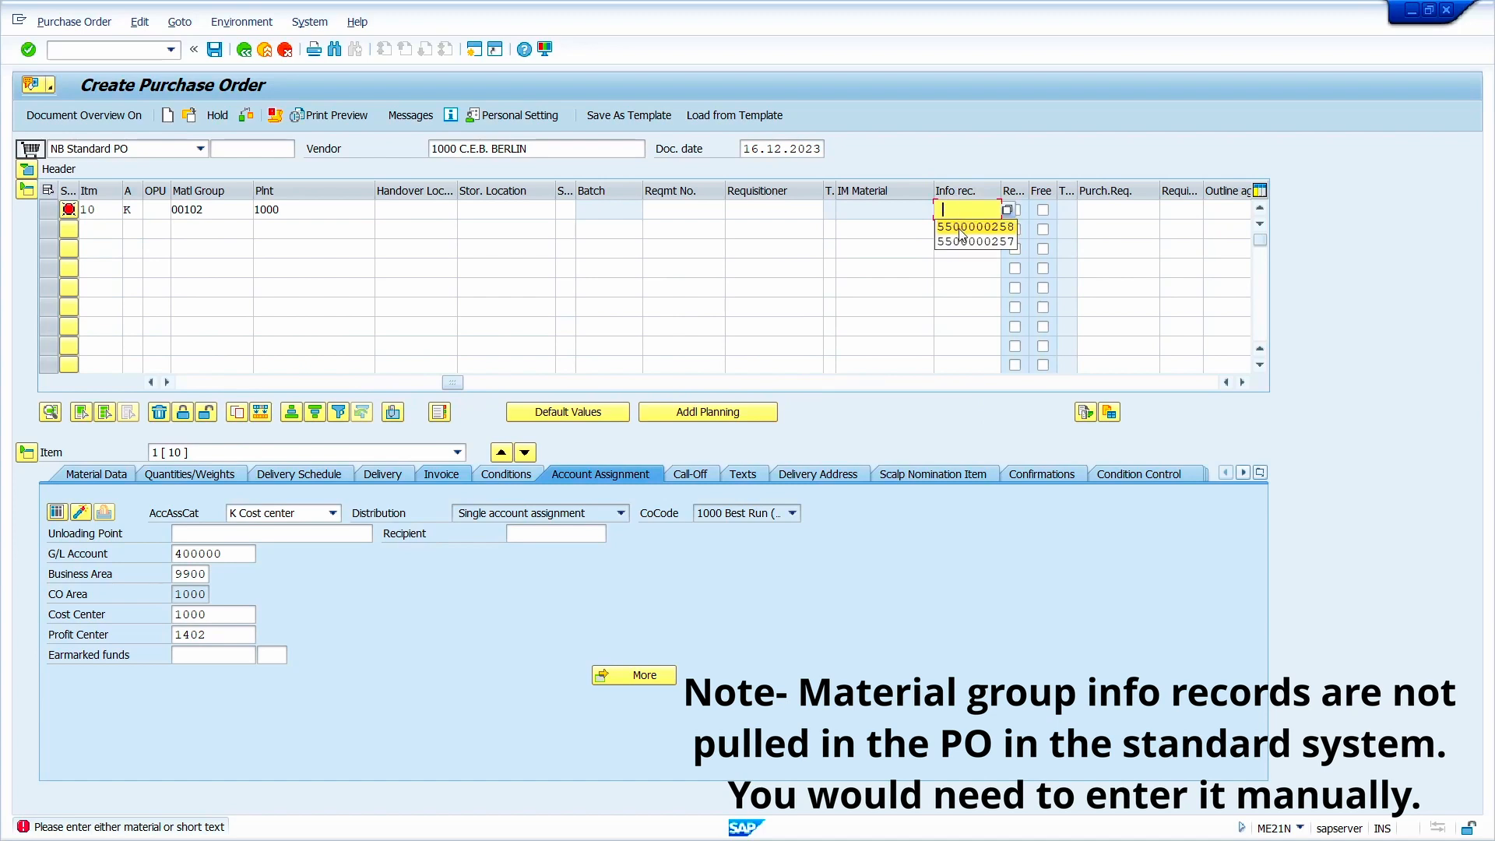
{"action": "left_click", "coordinate": [960, 227]}
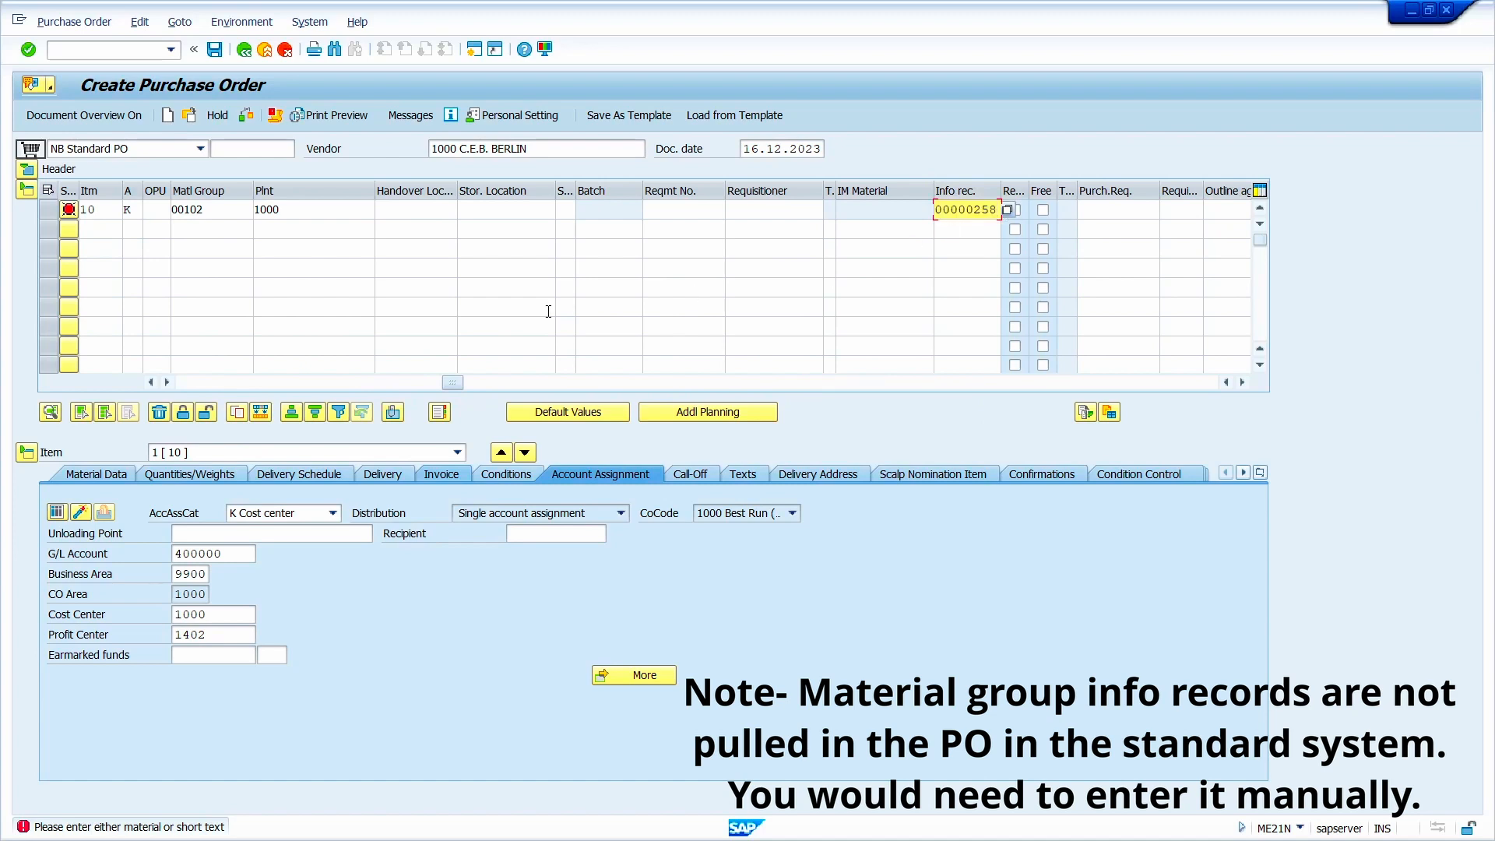
{"action": "key", "text": "Return"}
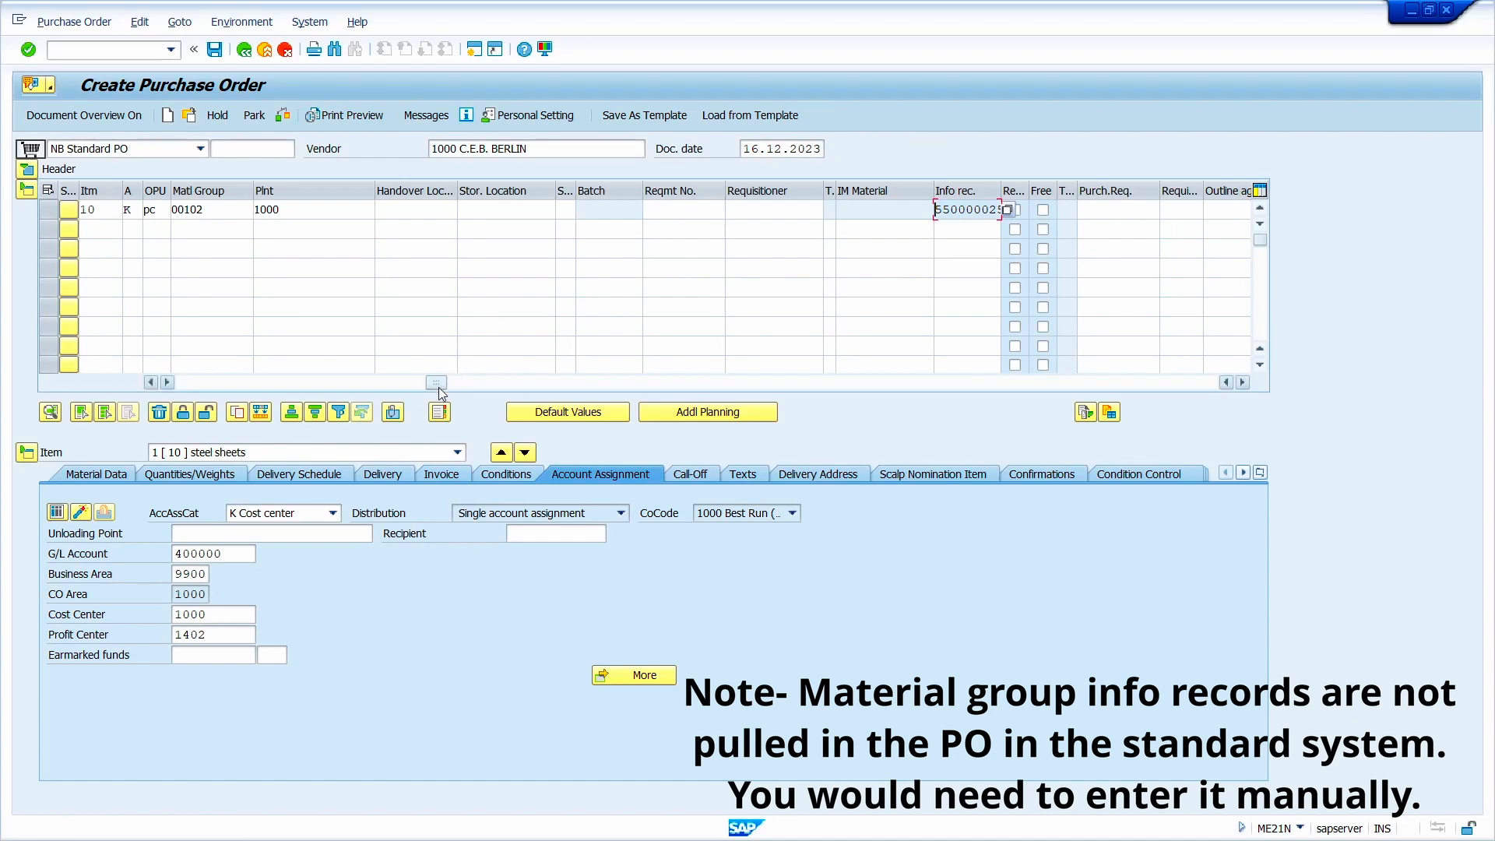
Check the purchase order for messages and save it.
{"action": "left_click_drag", "start_coordinate": [436, 384], "coordinate": [187, 383]}
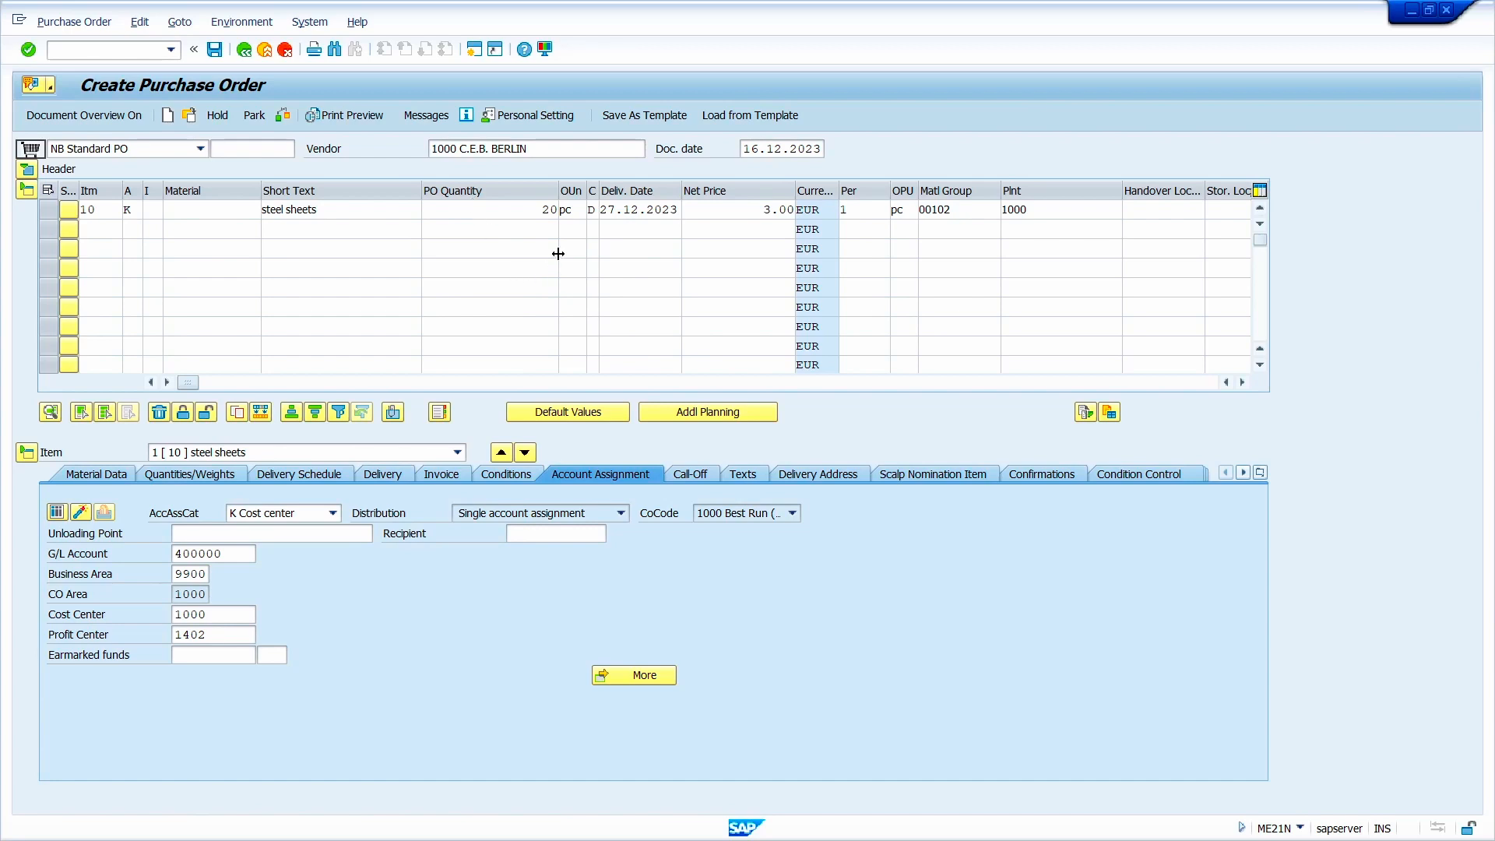
{"action": "left_click", "coordinate": [284, 117]}
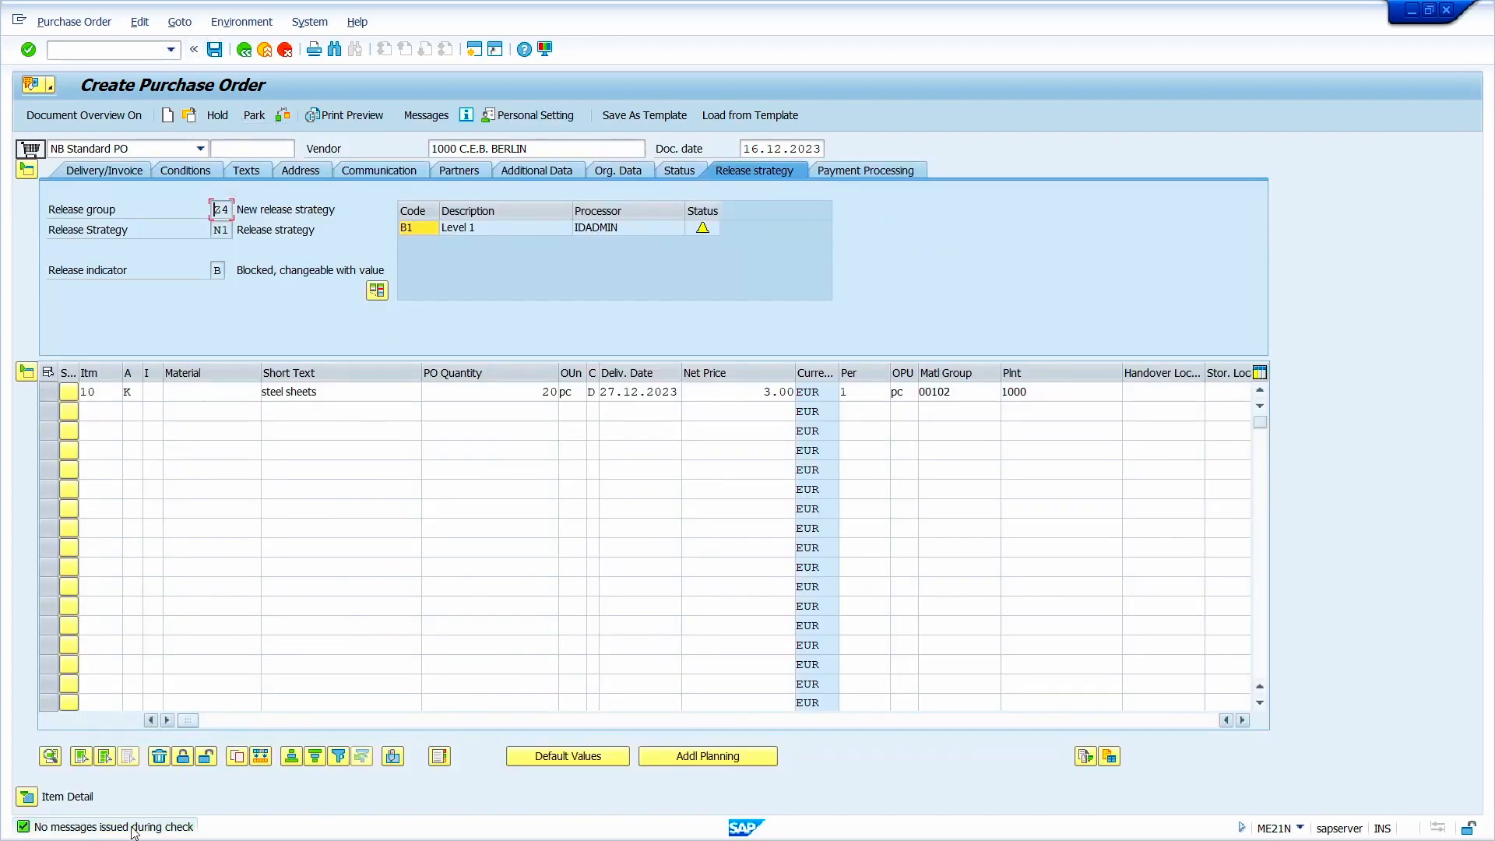
{"action": "left_click", "coordinate": [216, 50]}
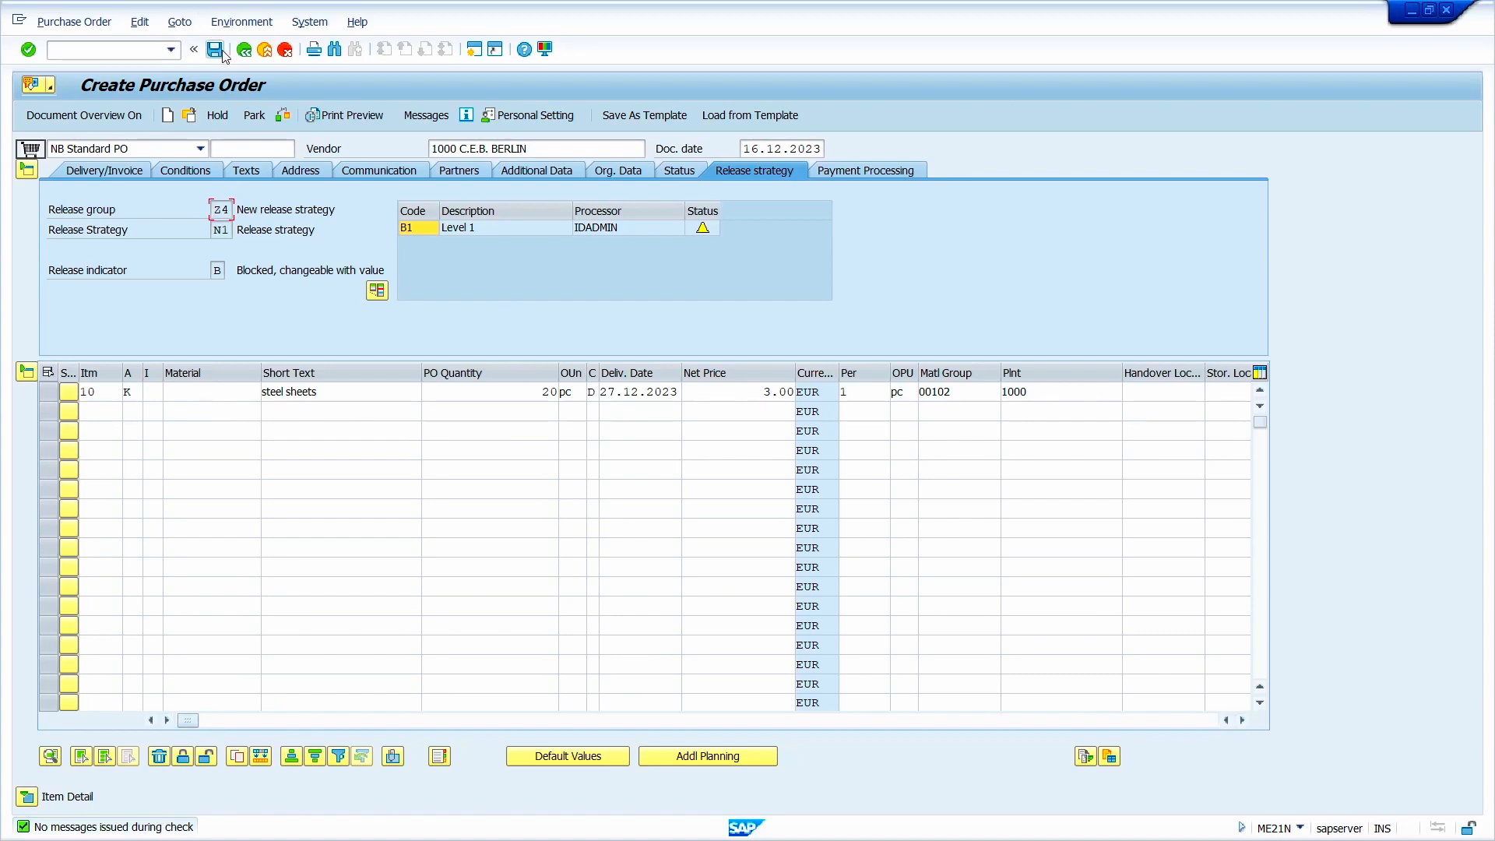